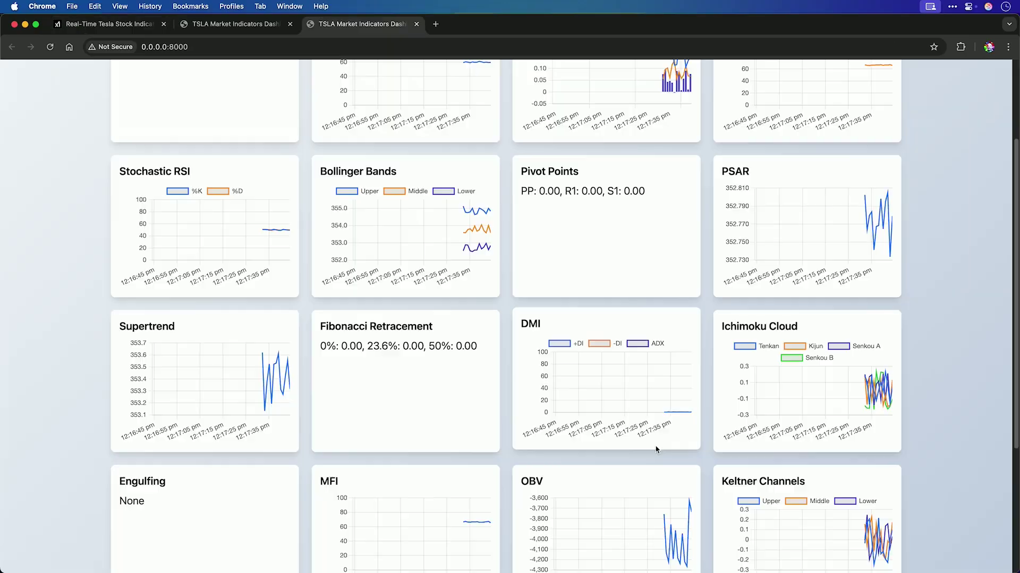
Step: Scroll Grok's home page to bring the empty prompt box into view
scroll(657, 450, up, 3)
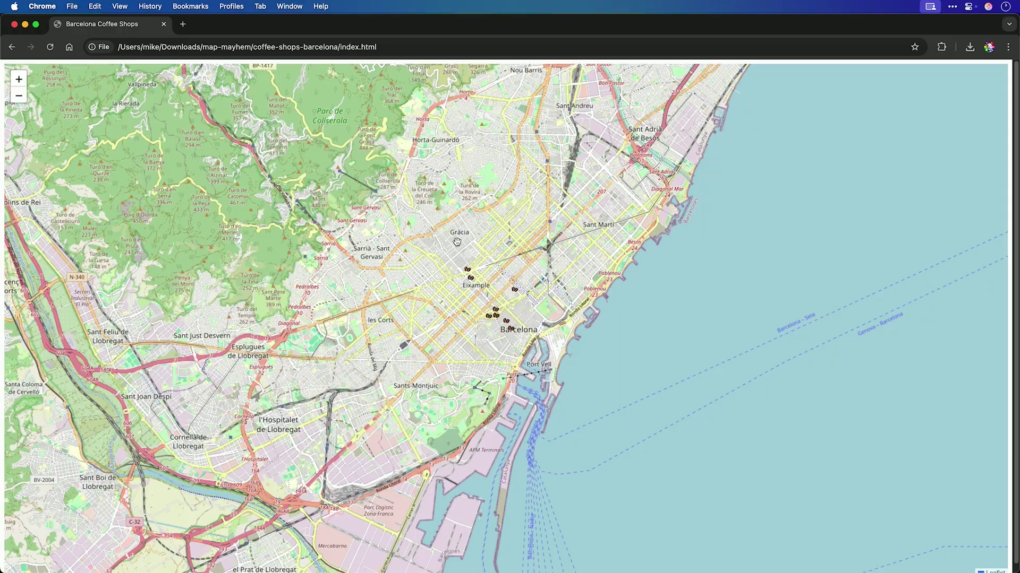
scroll(457, 241, up, 5)
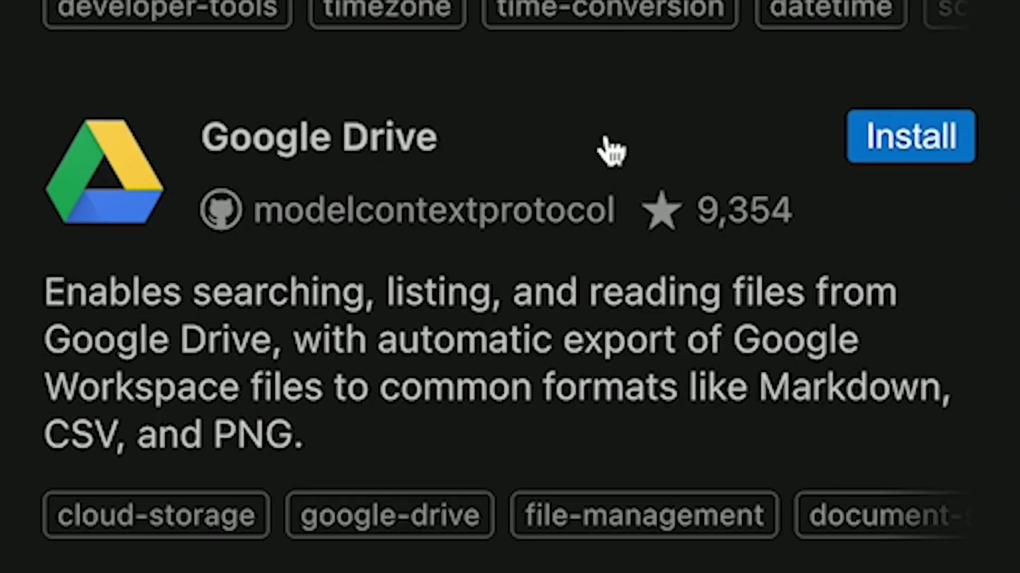
scroll(611, 152, down, 10)
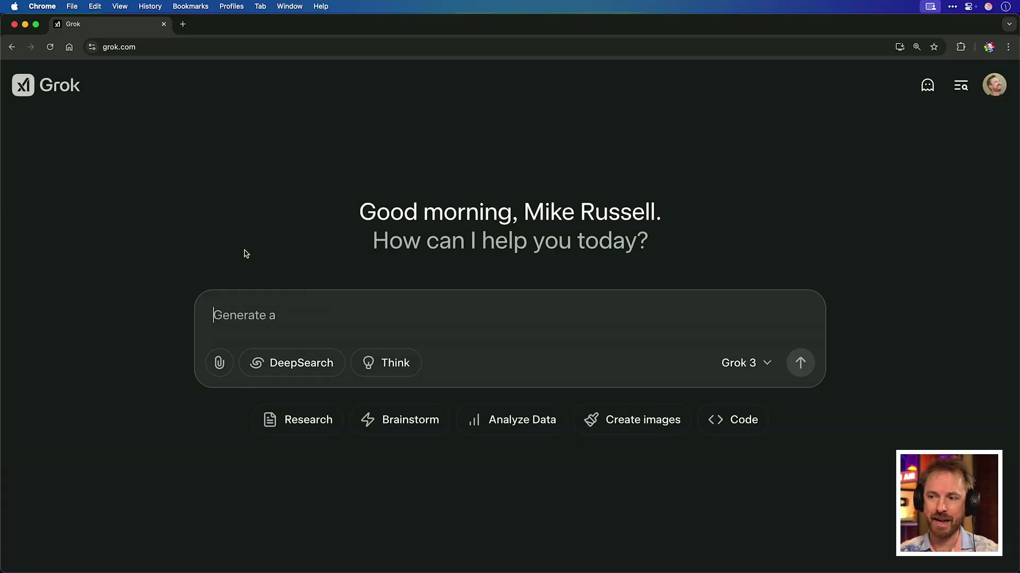
Step: Enable Think and paste the prompt requesting a Python TSLA indicators dashboard using TAAPI.io
click(389, 370)
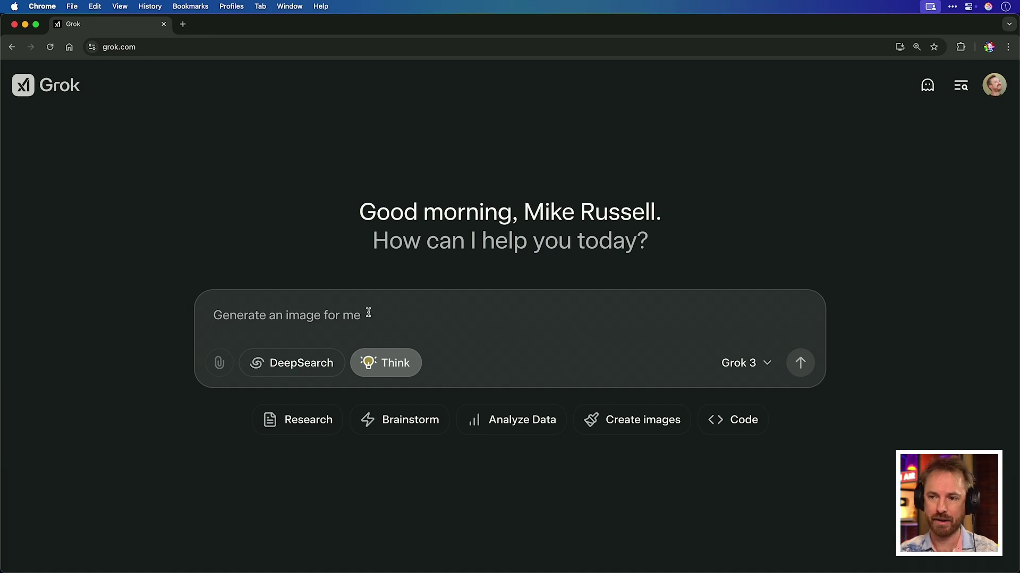
text(Generate a Python script that pulls real time market indicators on TSLA (Tesla) from TAAPI.io and presents them on a web page with beautiful graphics and graphs that update every 10 seconds. The main headline at the top should be in bold text "BUY", "HOLD" or "SELL". Use design best practices to make this look incredible like it was designed by an Apple engineer.)
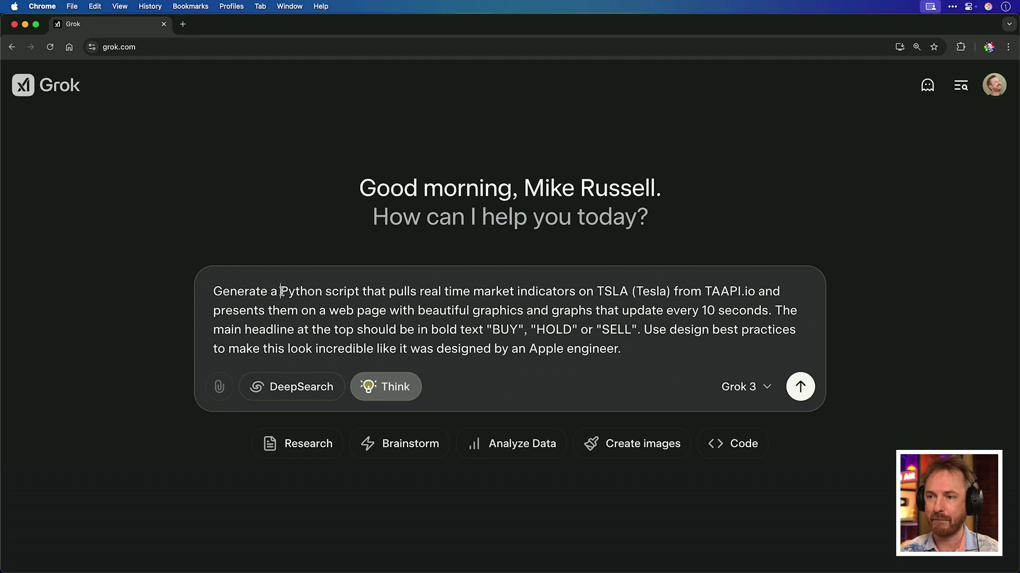
drag(282, 291, 354, 294)
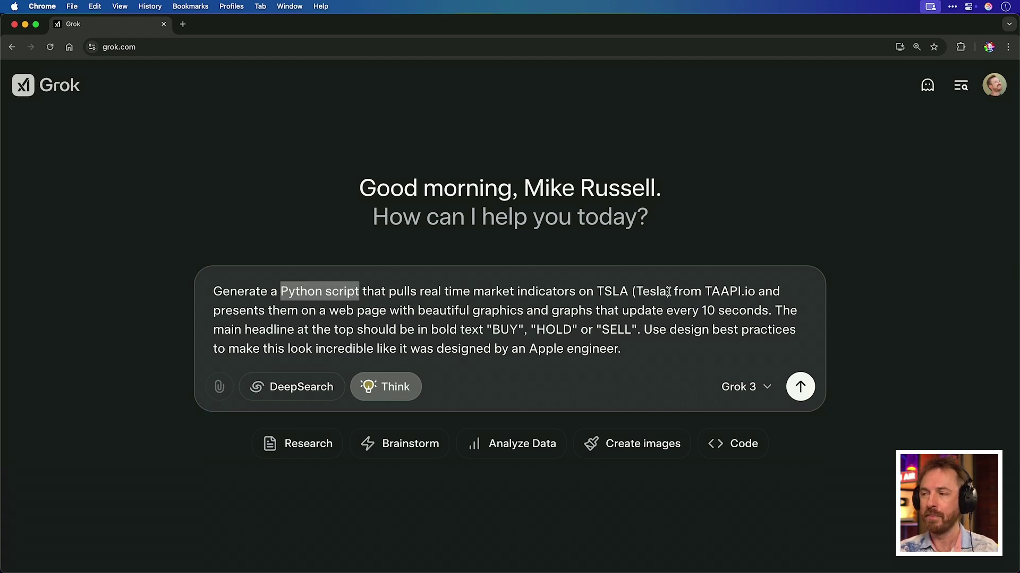
drag(705, 291, 748, 291)
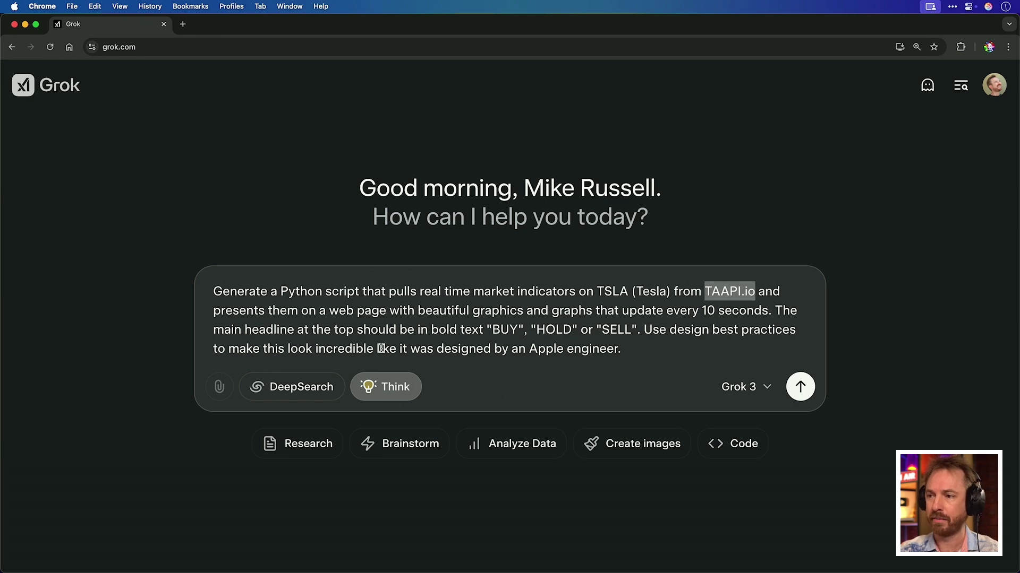
drag(527, 350, 610, 353)
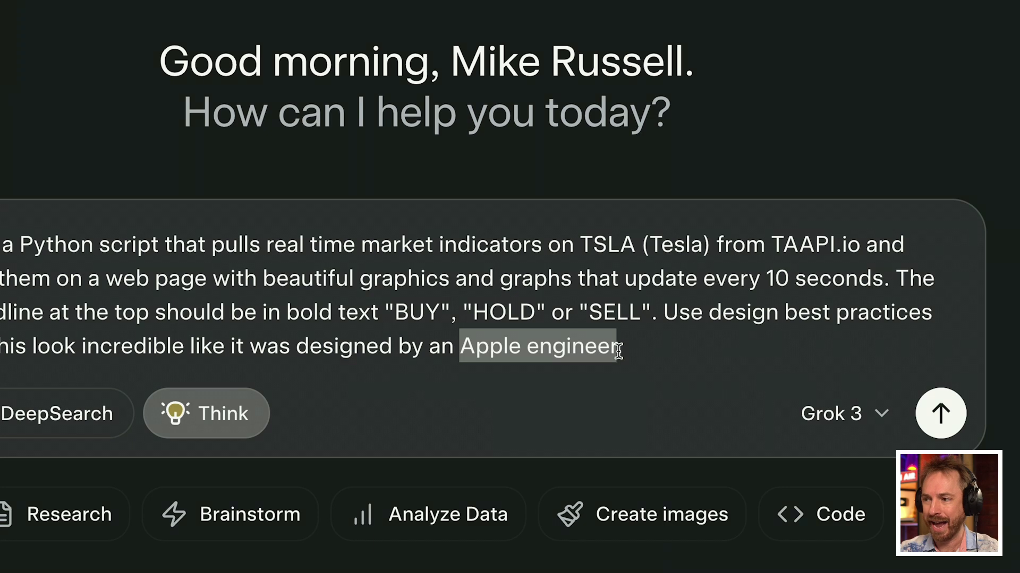
Step: Add blank lines below the prompt to make room for the TAAPI.io docs
click(619, 350)
key(shift+Return)
key(shift+Return)
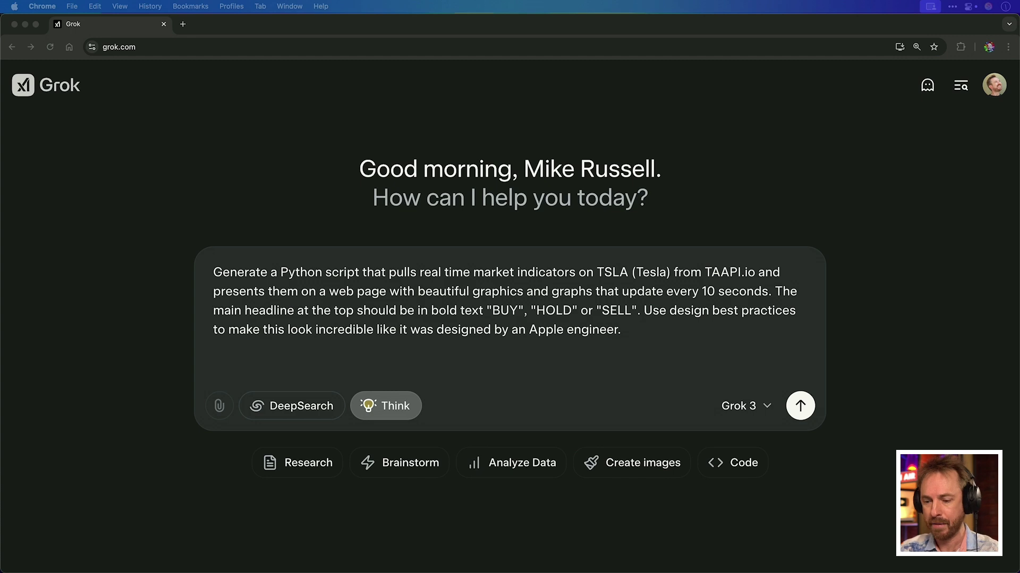
click(408, 362)
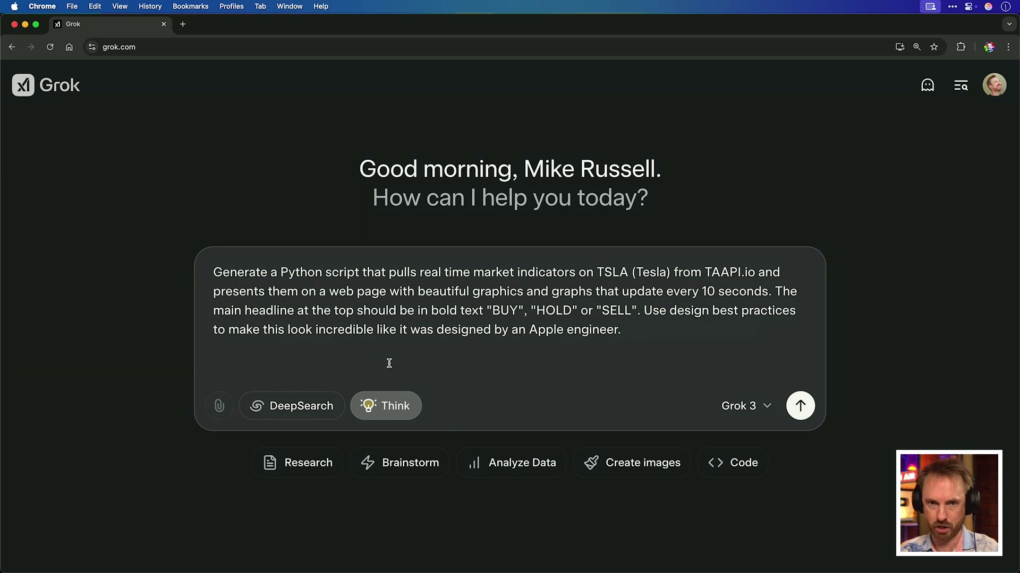
Step: Paste the TAAPI.io bulk-endpoint docs below the prompt and send it to Grok
key(super+v)
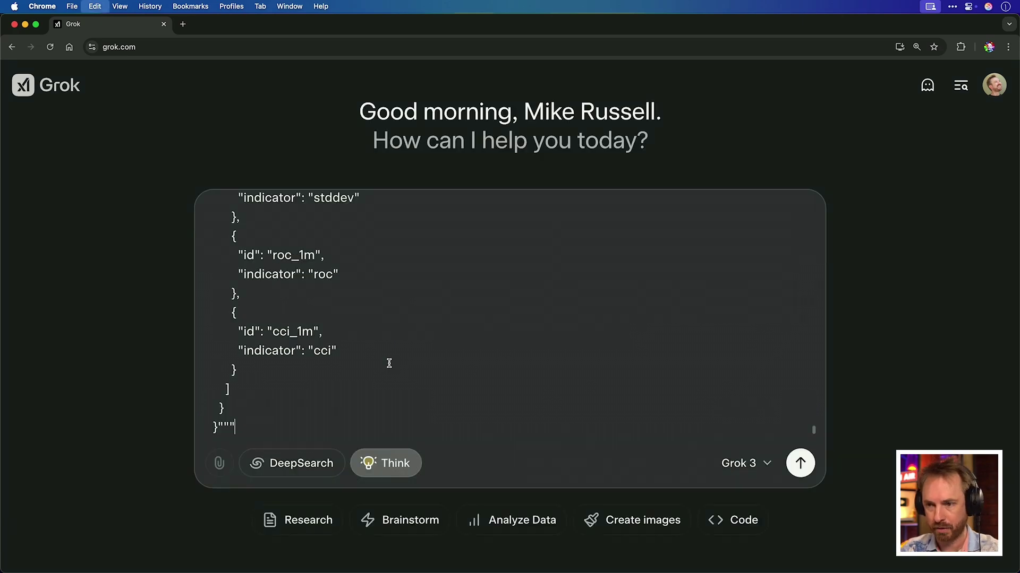
scroll(398, 367, up, 20)
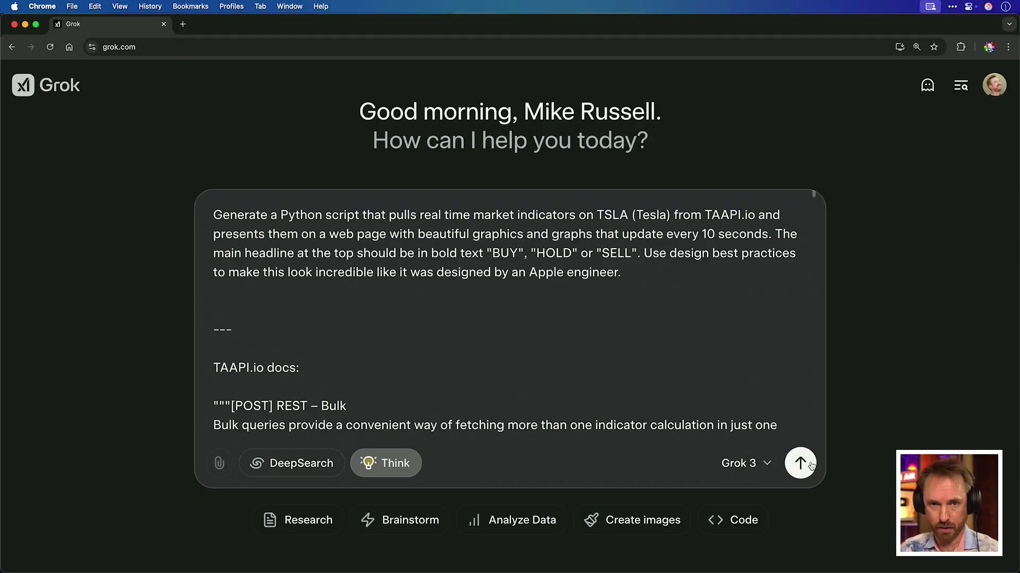
click(801, 463)
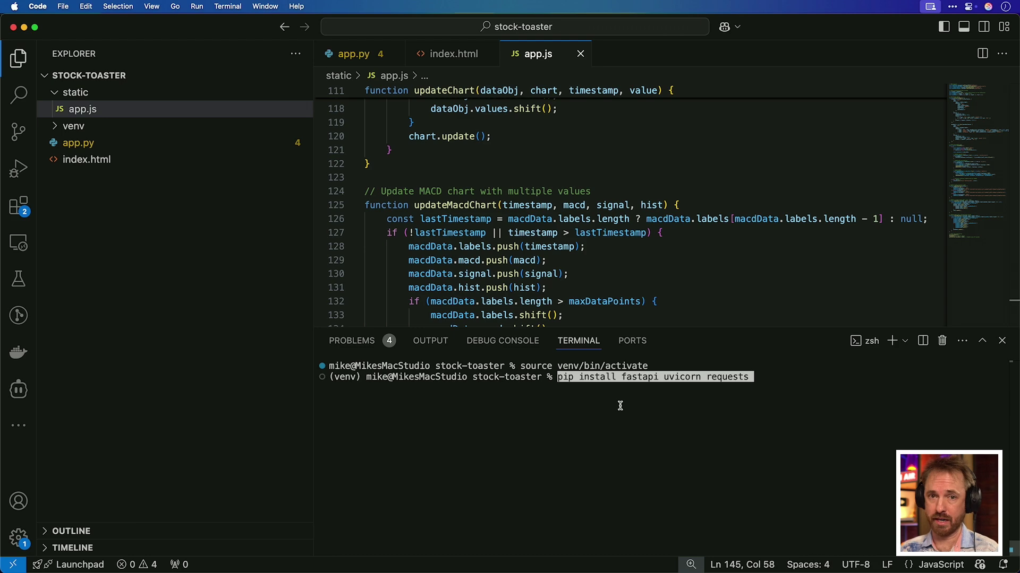
Step: Install fastapi, uvicorn and requests into the activated venv
key(Return)
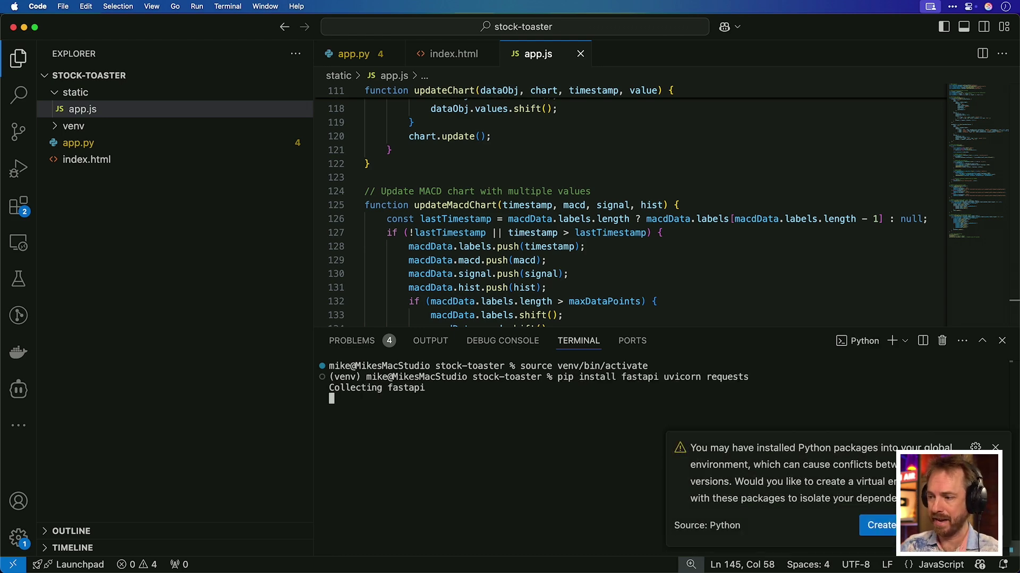
key(super+Tab)
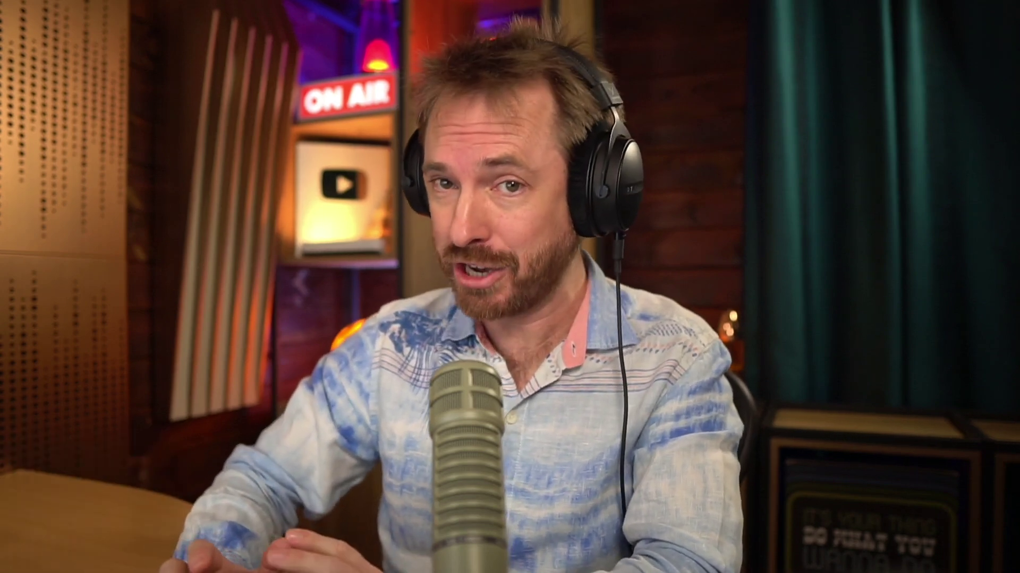
Step: Generate a new TAAPI.io API key and paste it into the project's .env file
click(438, 342)
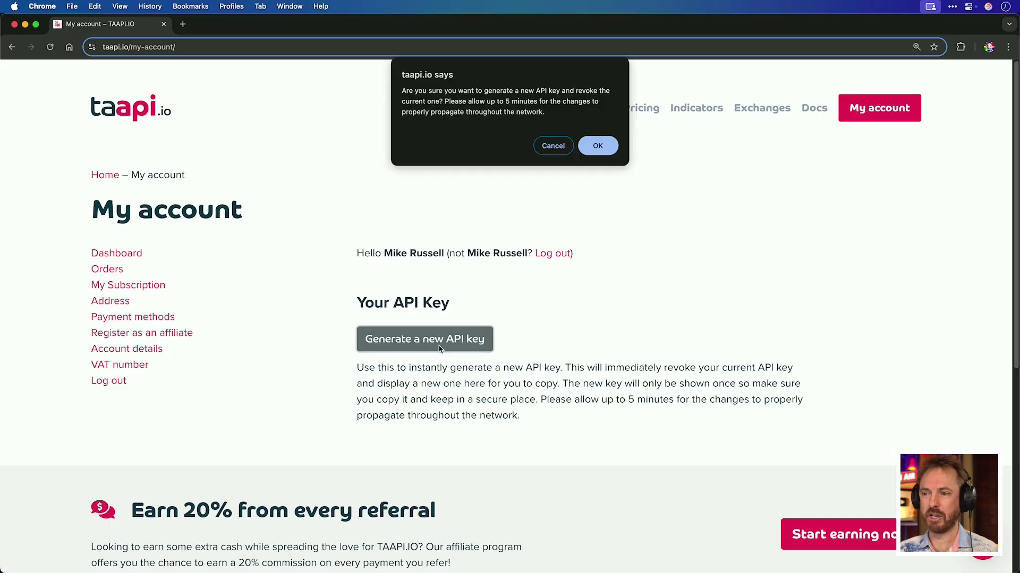
click(597, 146)
click(906, 339)
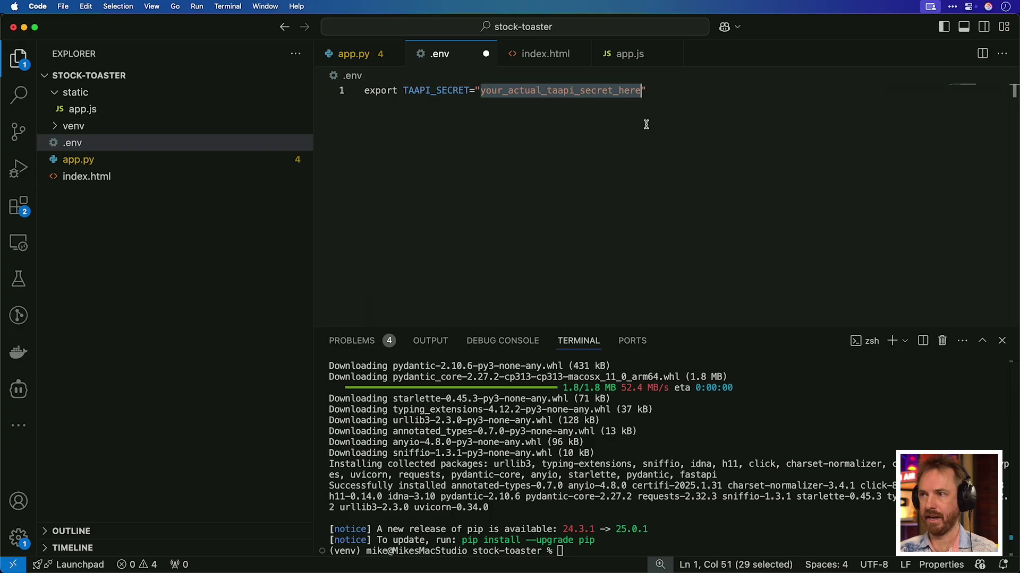
key(super+v)
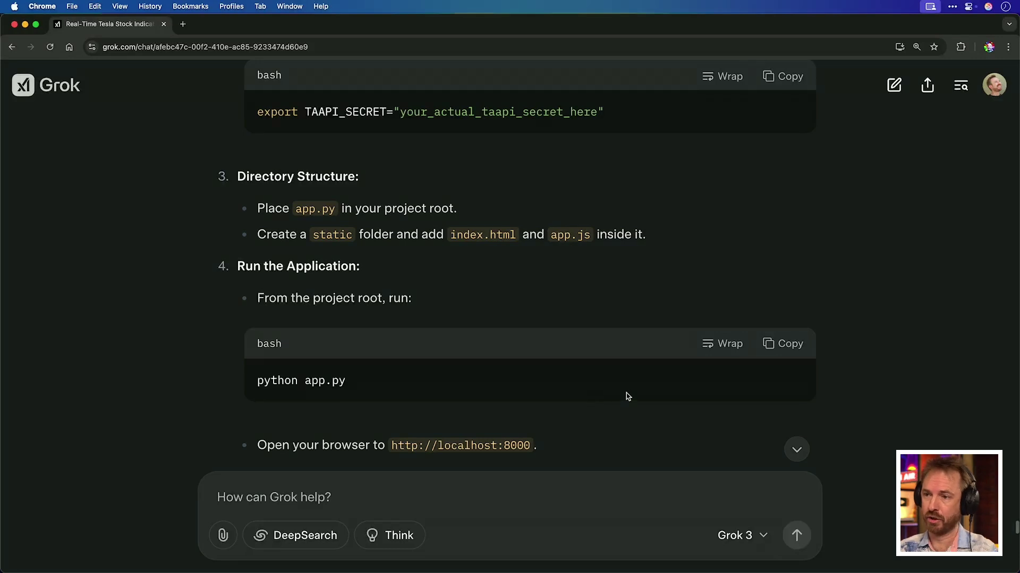
Step: Copy the python app.py command, ask why localhost:8000 shows only a welcome message, and open the dashboard
click(787, 344)
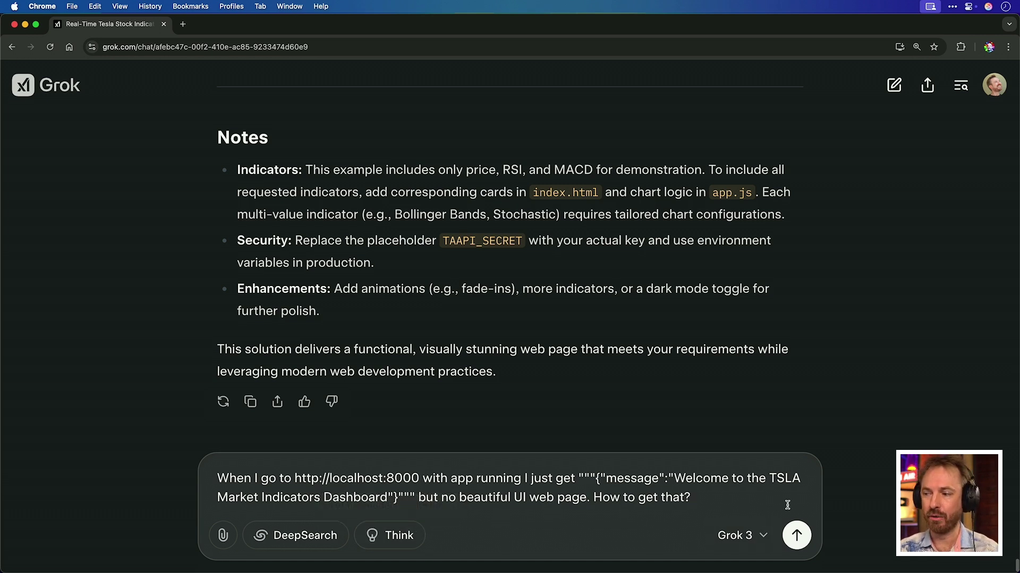
click(797, 536)
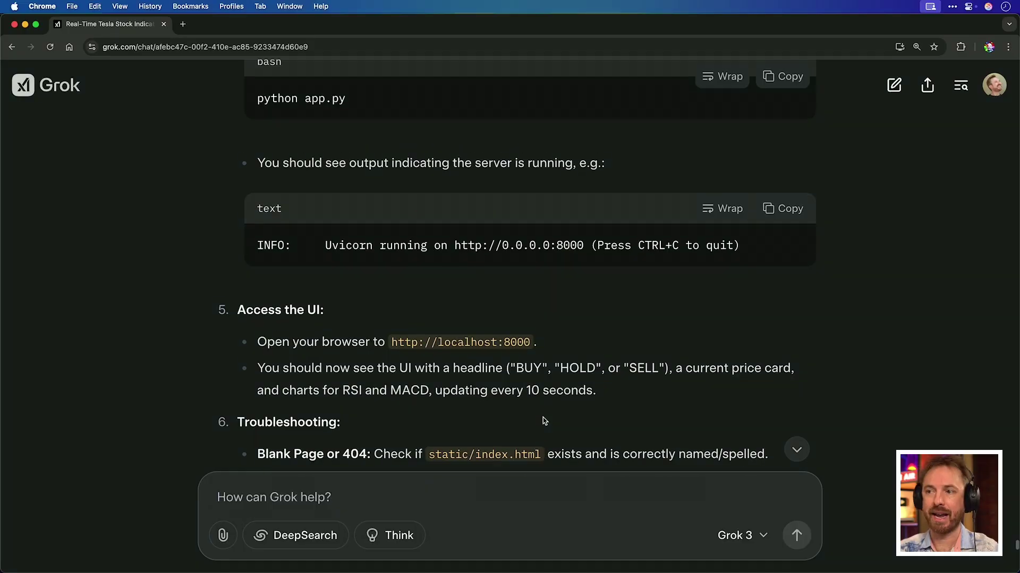
scroll(543, 417, up, 15)
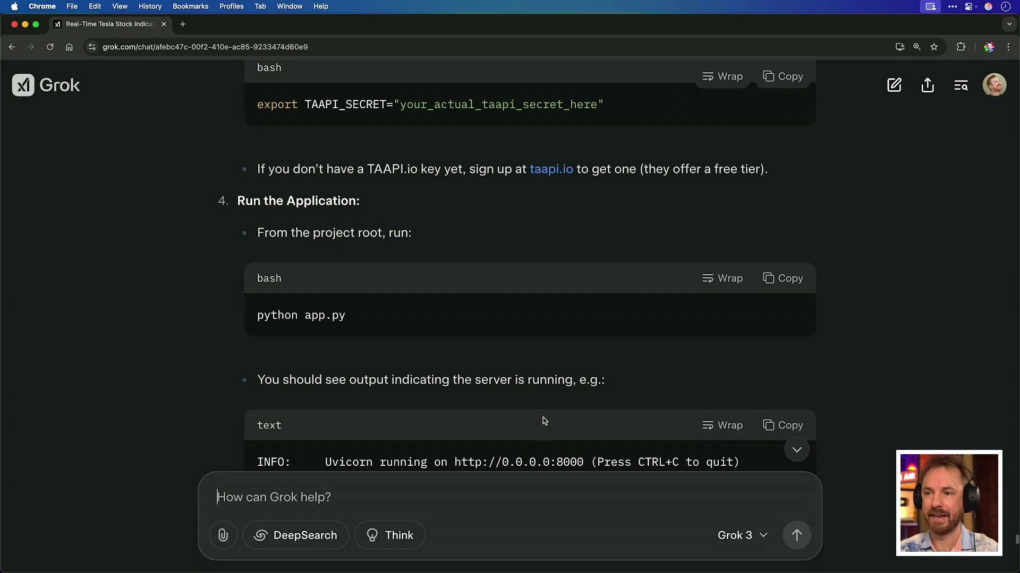
scroll(542, 417, up, 20)
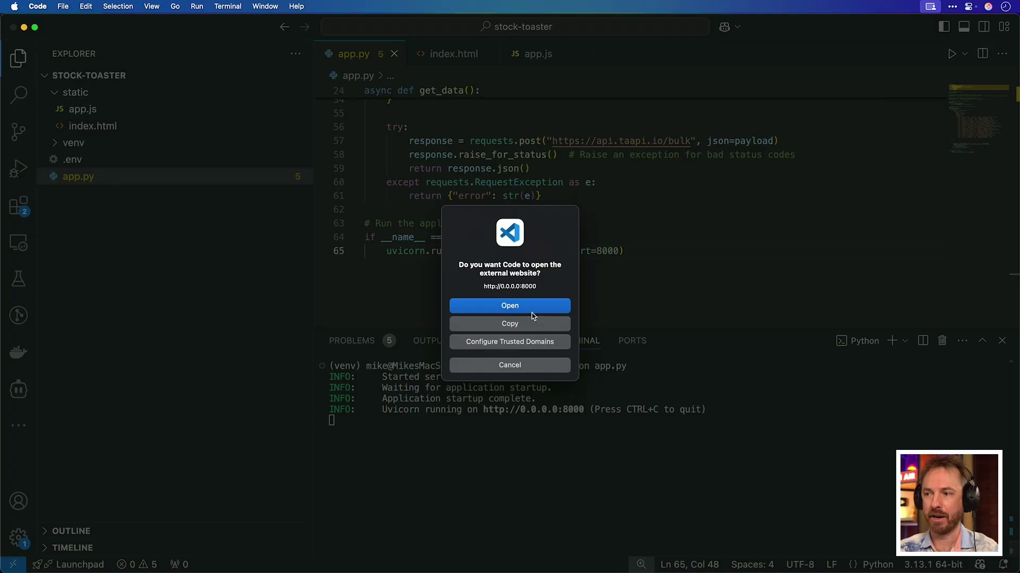
click(531, 313)
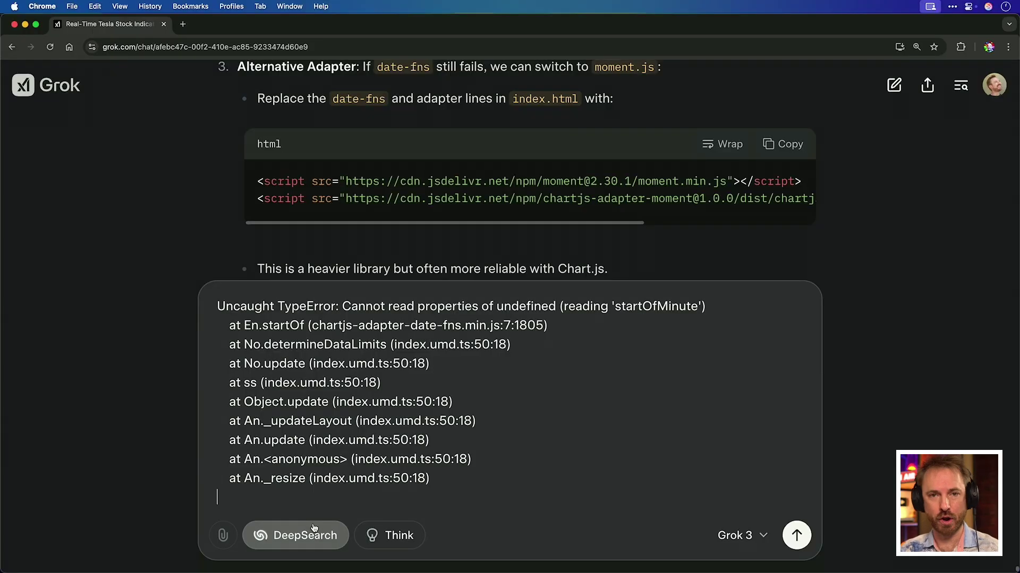
Step: Send the startOfMinute TypeError and read Grok's date-fns diagnosis recommending moment.js
click(796, 536)
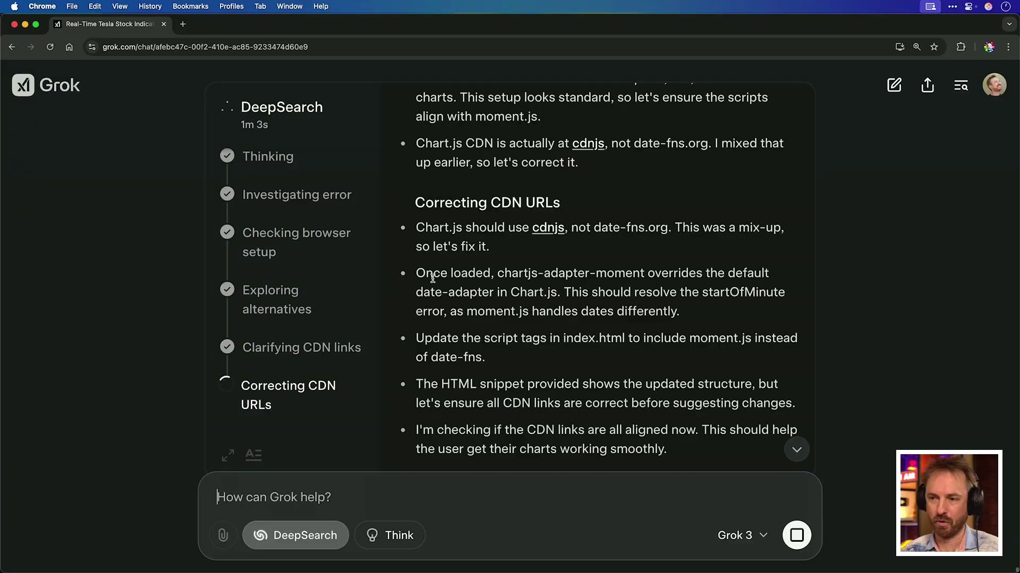
drag(243, 385, 283, 403)
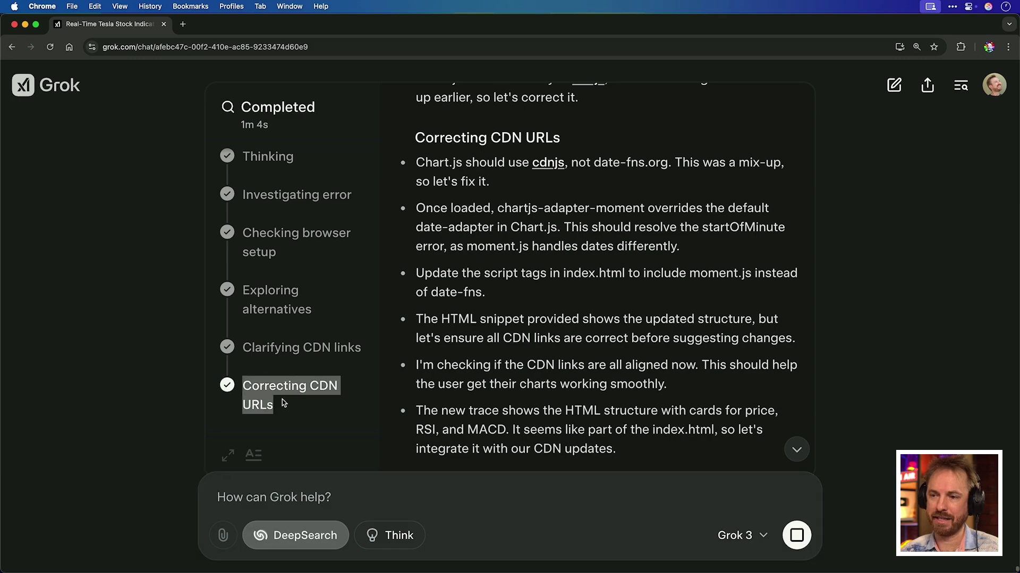
scroll(511, 434, down, 15)
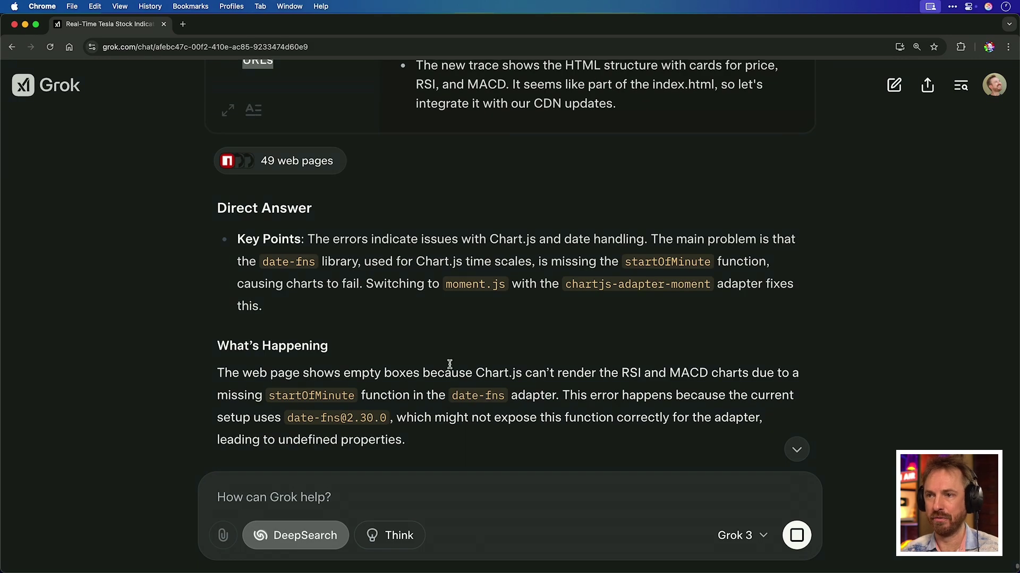
scroll(450, 365, down, 8)
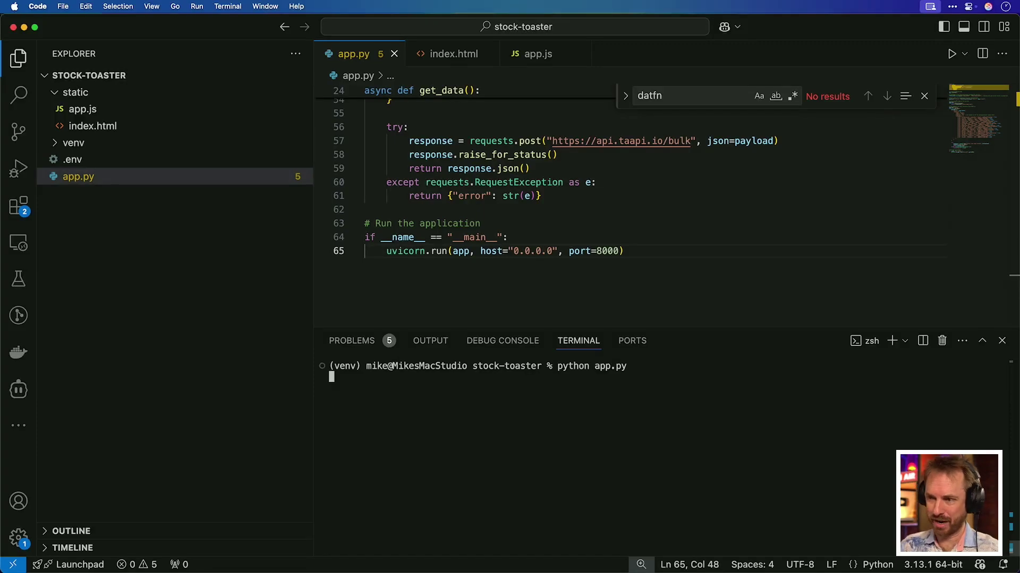
super+click(521, 423)
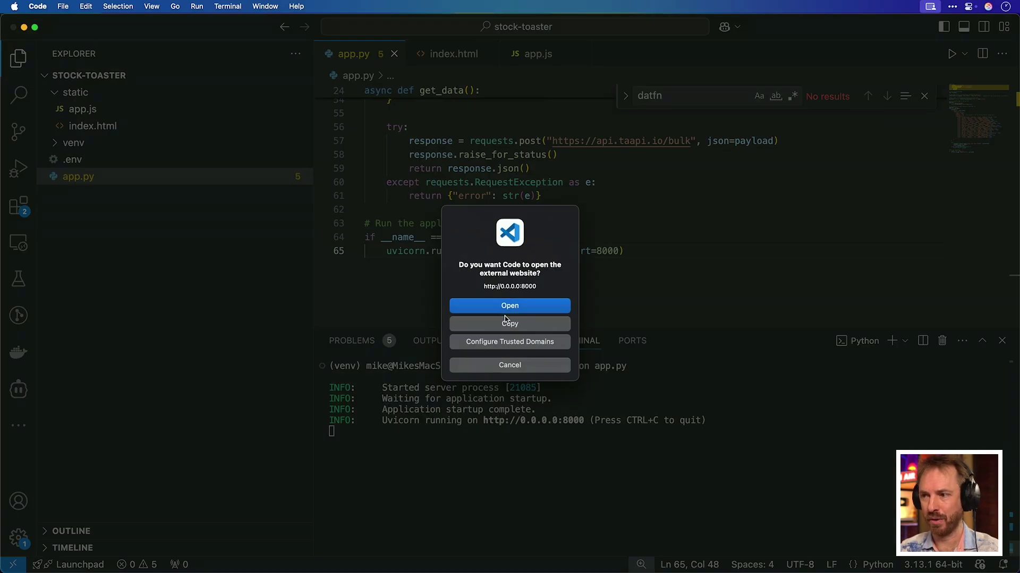
click(505, 304)
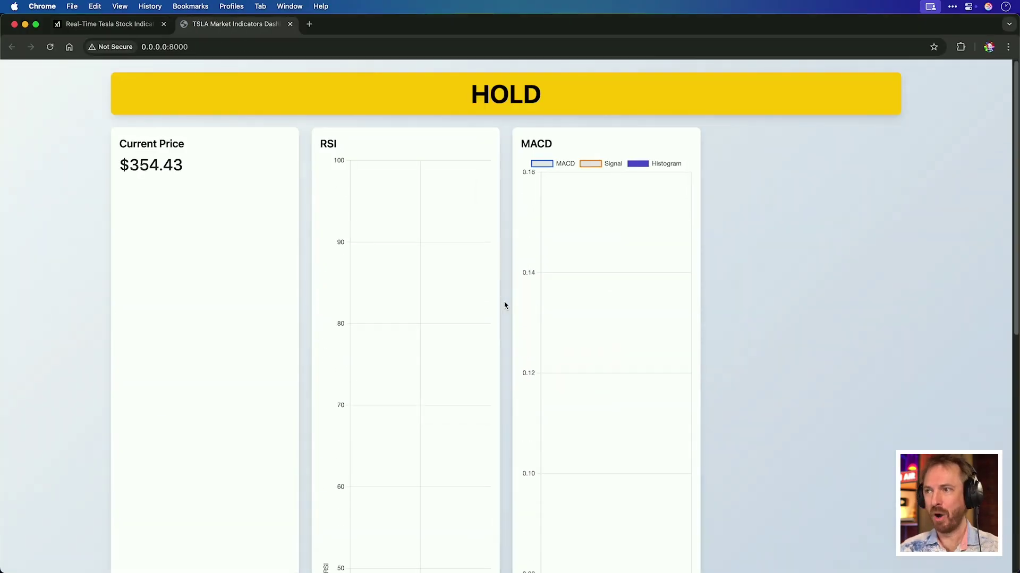
scroll(701, 314, down, 5)
scroll(701, 314, down, 20)
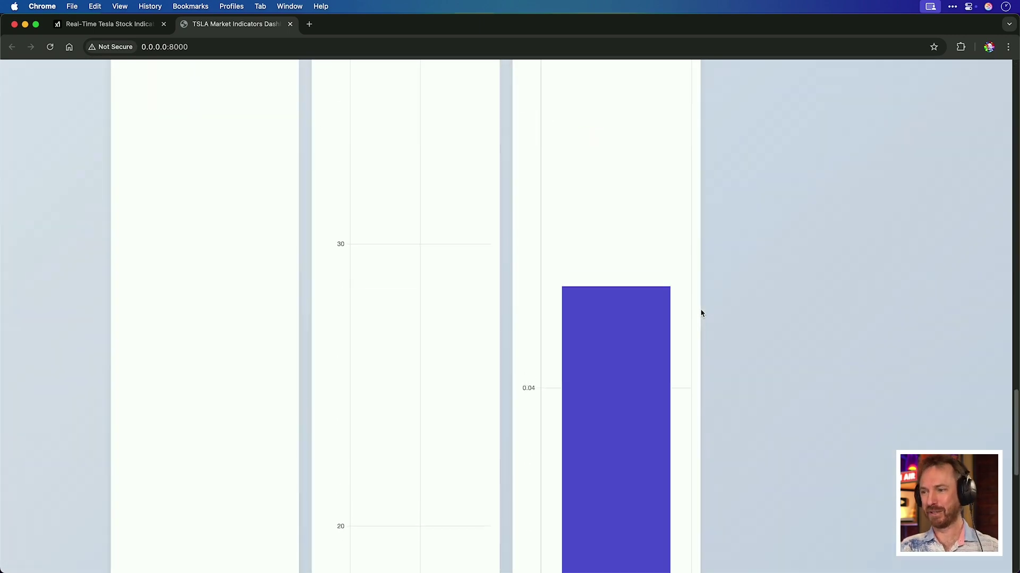
scroll(701, 313, up, 20)
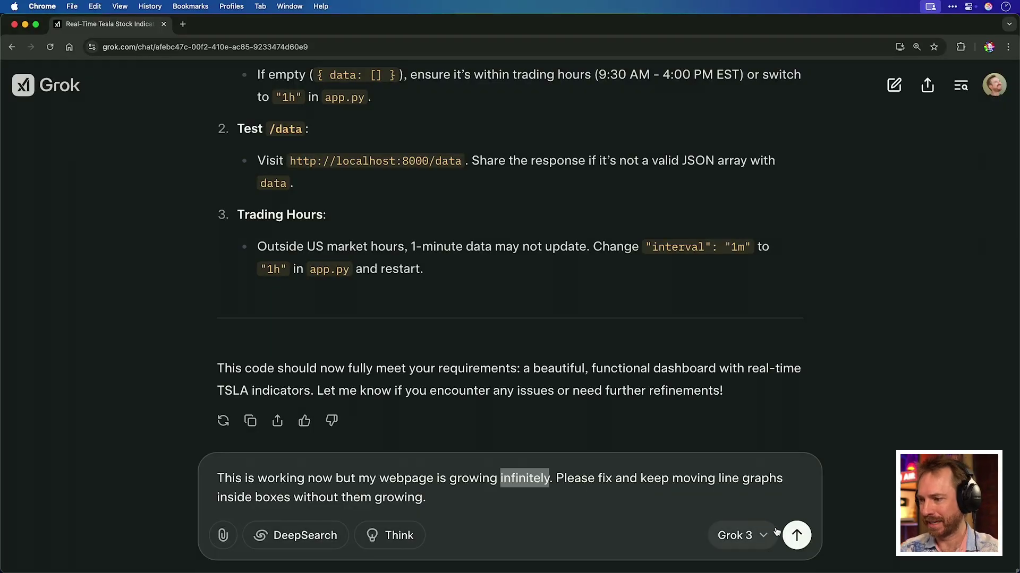
Step: Send the request to keep the line graphs contained within their boxes
click(796, 535)
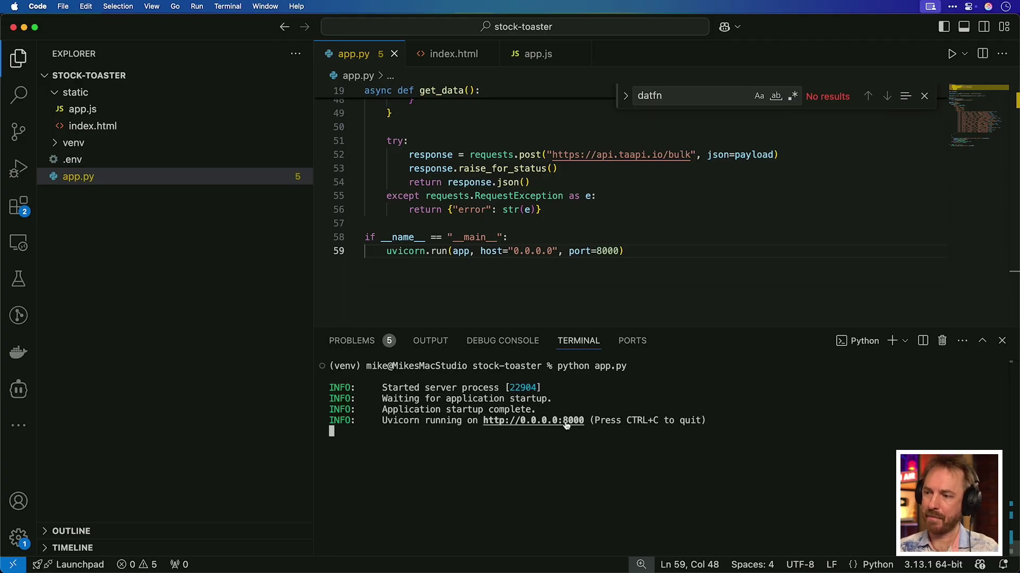
Step: Open the restarted dashboard from the terminal's localhost link to view the indicator card grid
super+click(566, 425)
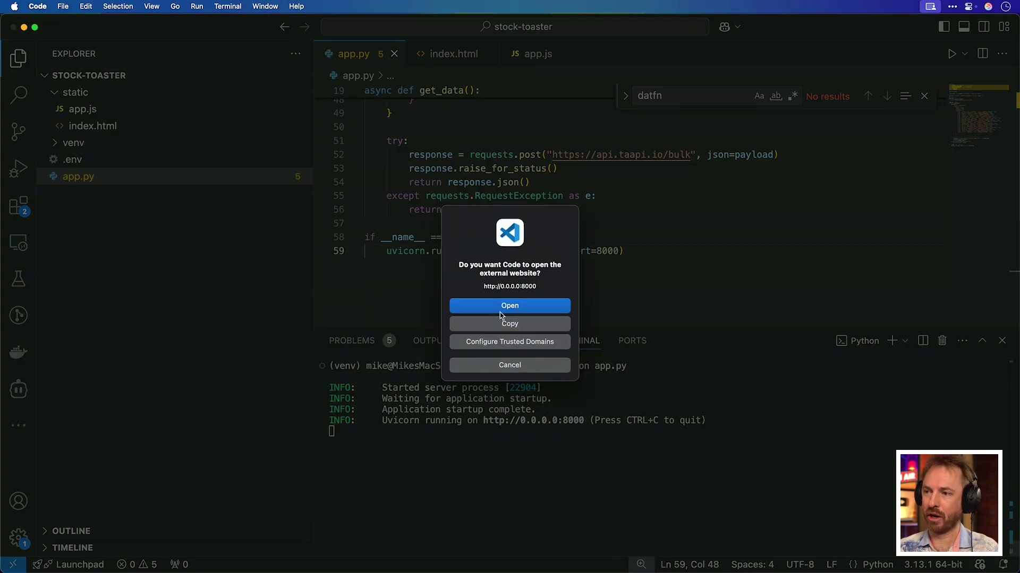
click(489, 303)
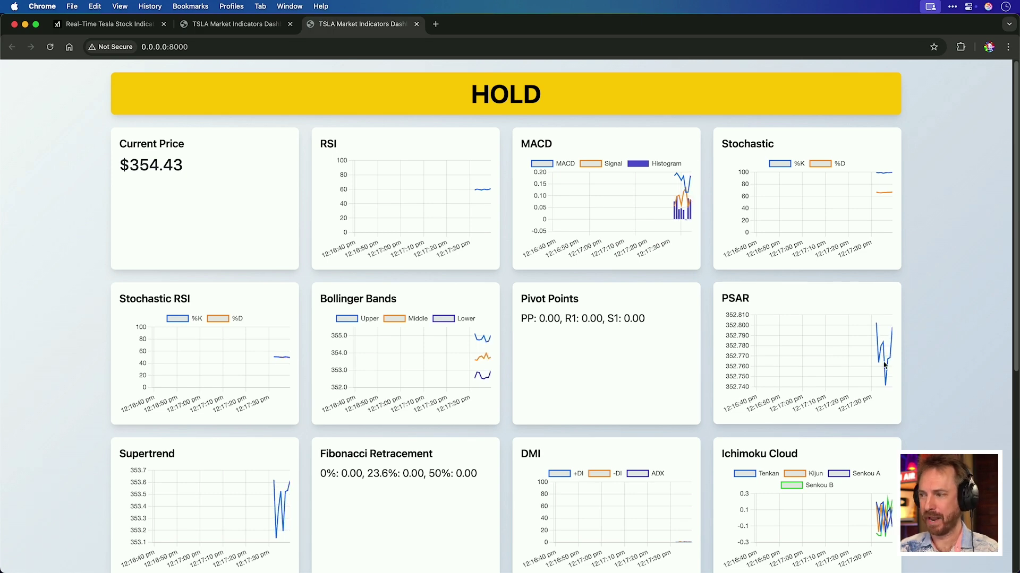
Step: Review every dashboard indicator card, highlight the HOLD headline, and start a new Grok chat
scroll(653, 442, down, 6)
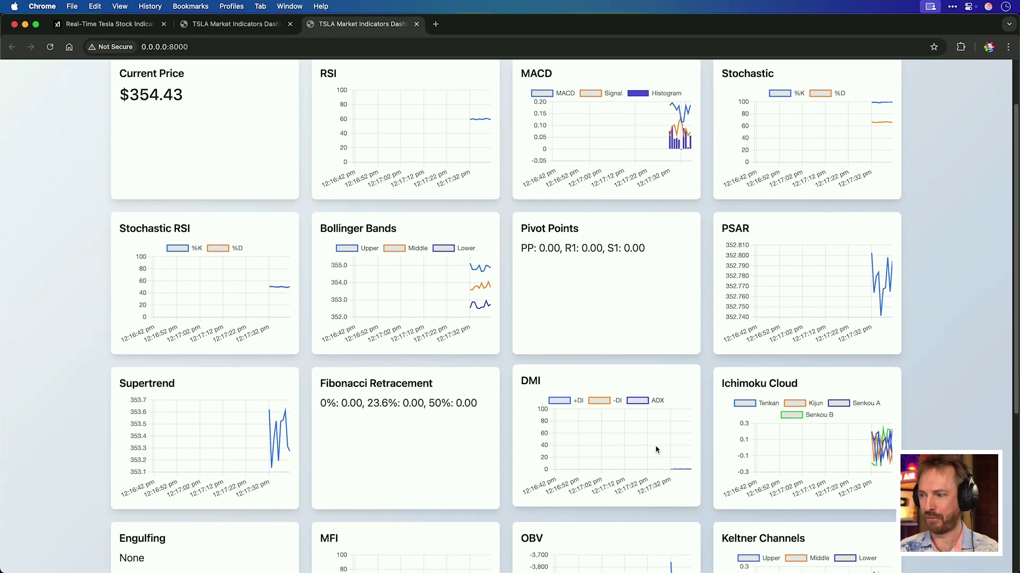
scroll(656, 449, up, 5)
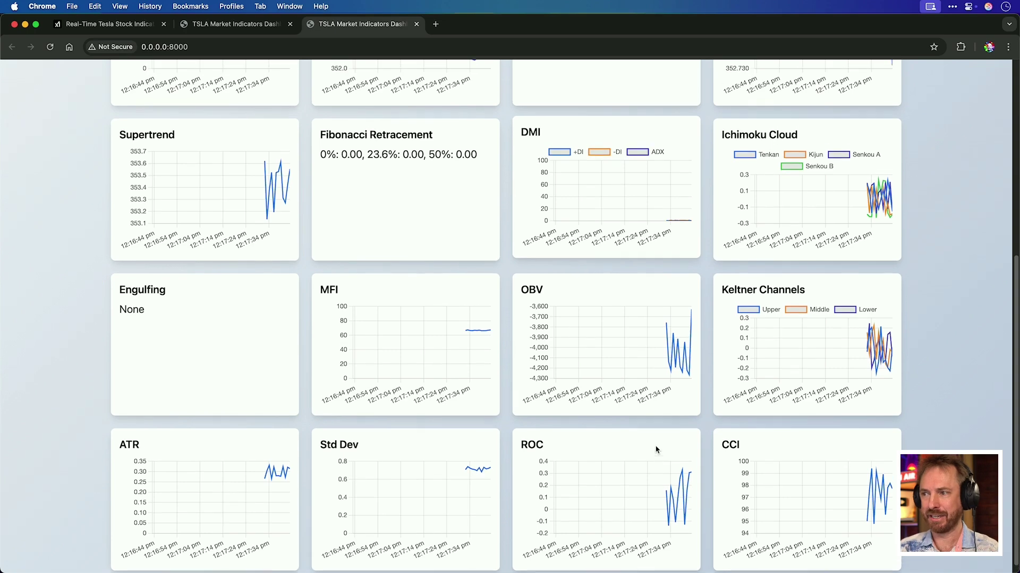
scroll(657, 450, up, 2)
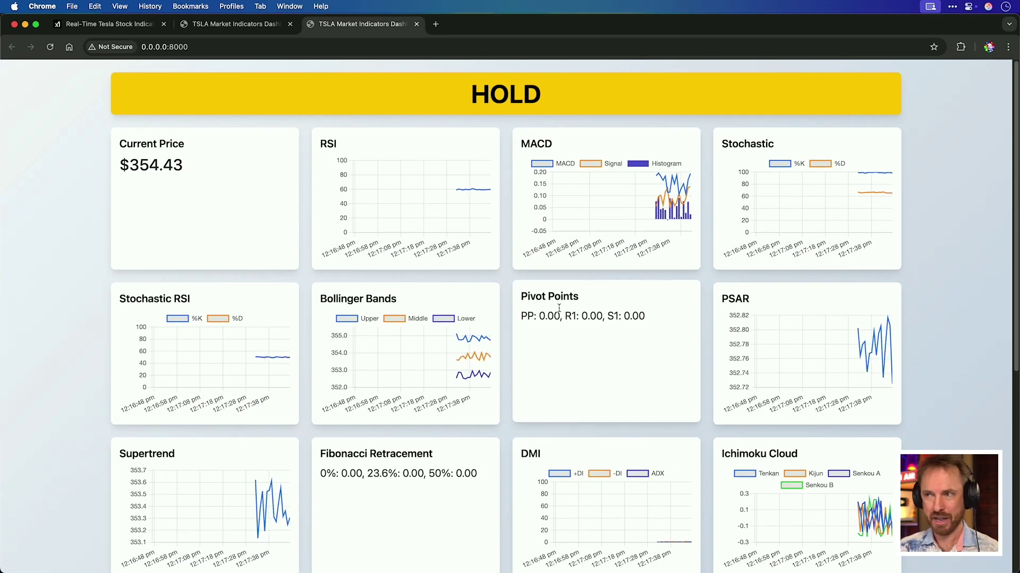
drag(464, 96, 573, 96)
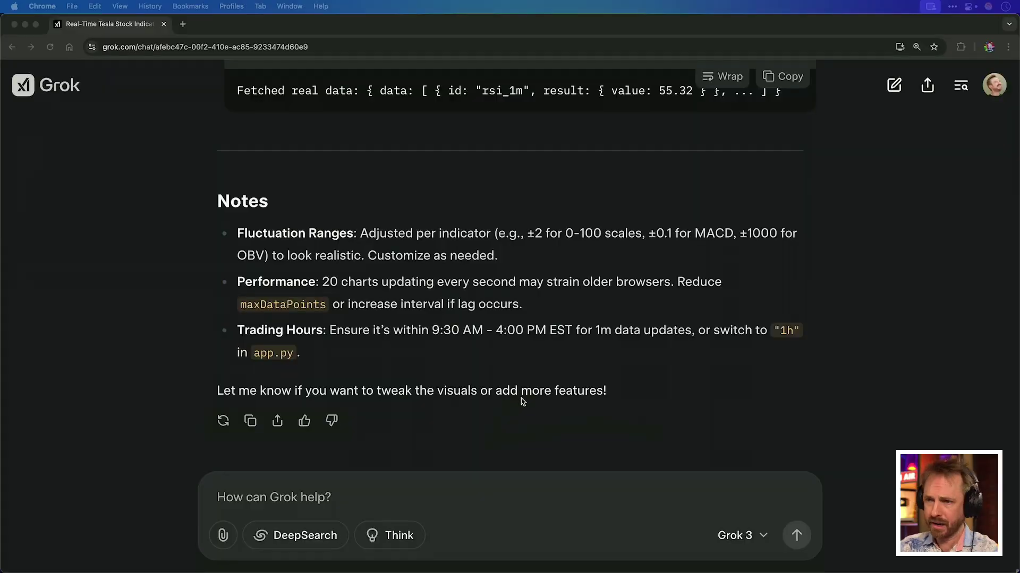
click(894, 87)
Step: Send Grok the prompt asking current TSLA prices and what to do with $1000 of shares
text(W)
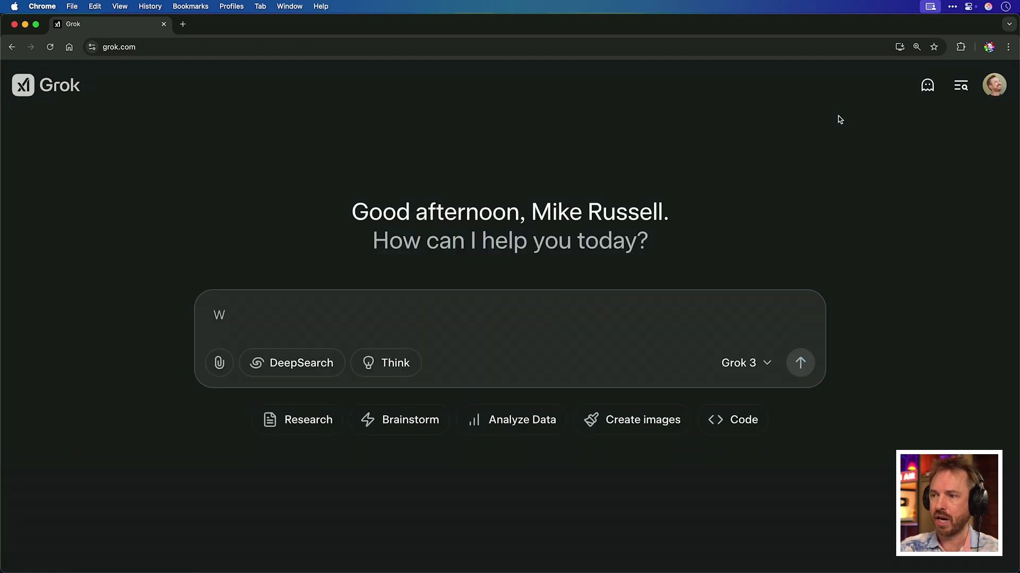
text(Get me stock prices for TSLA and tell me what action I should take, right now, with the $1000 worth of stocks I hold.)
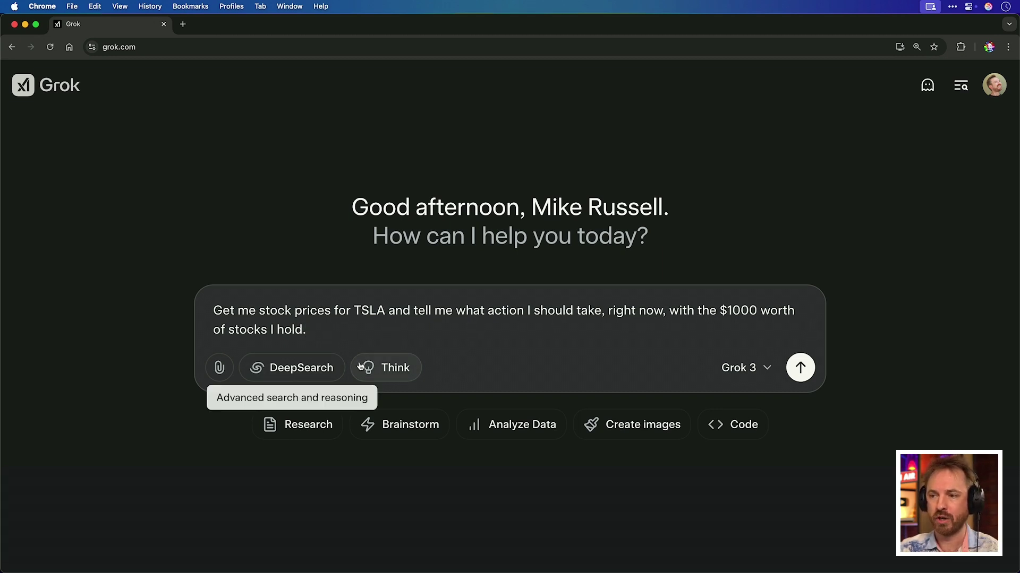
click(799, 368)
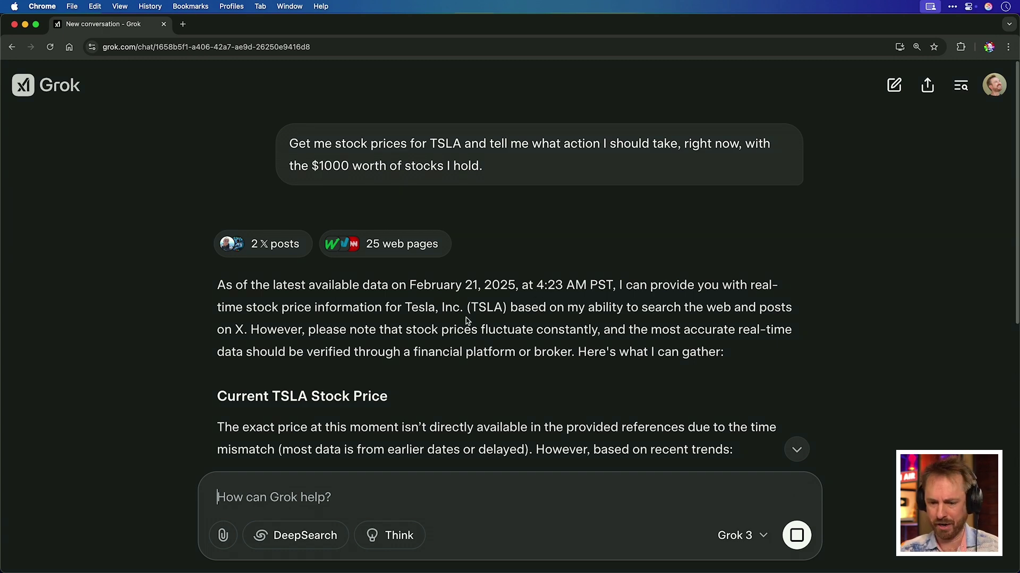
Step: Read Grok's TSLA answer, highlighting the $354.08 closing price, its date and the February 20 date
scroll(467, 321, down, 3)
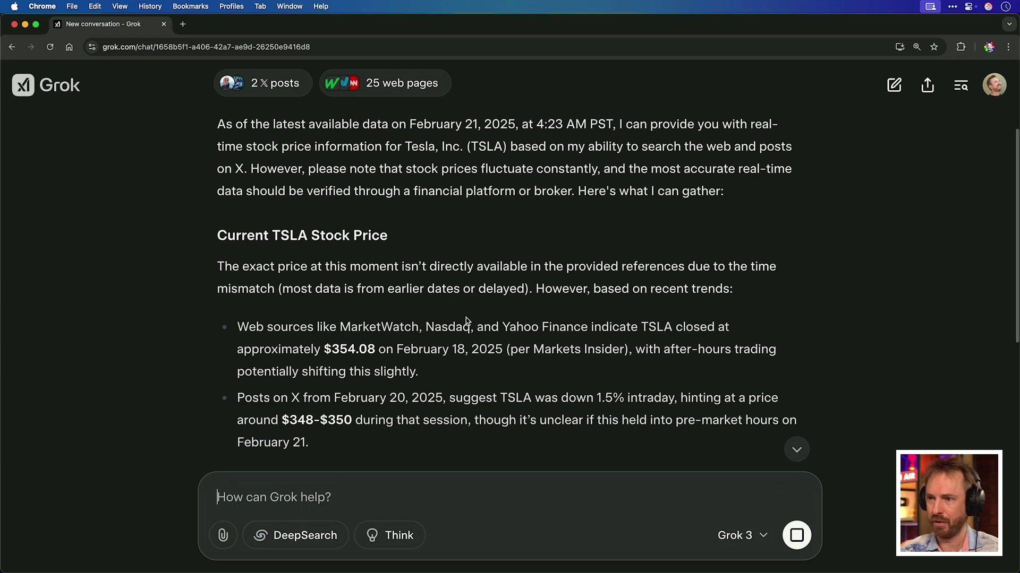
drag(327, 346, 363, 350)
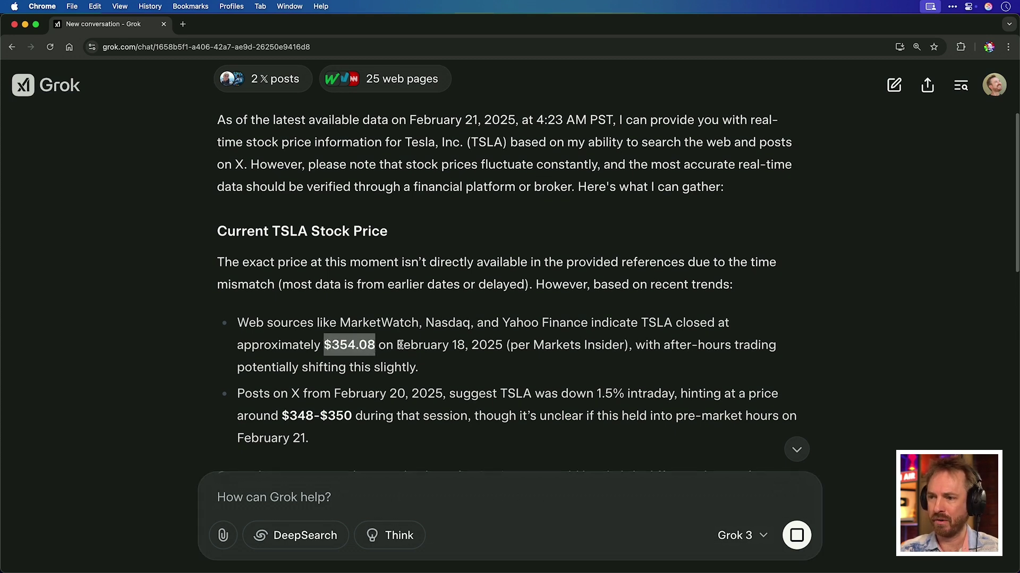
drag(399, 345, 447, 346)
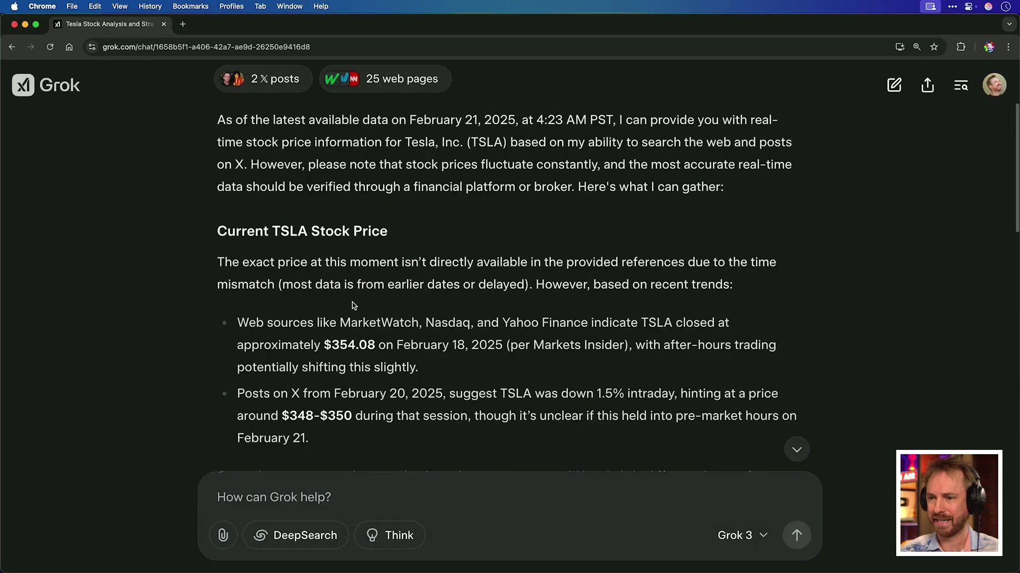
scroll(354, 306, down, 5)
drag(337, 230, 407, 231)
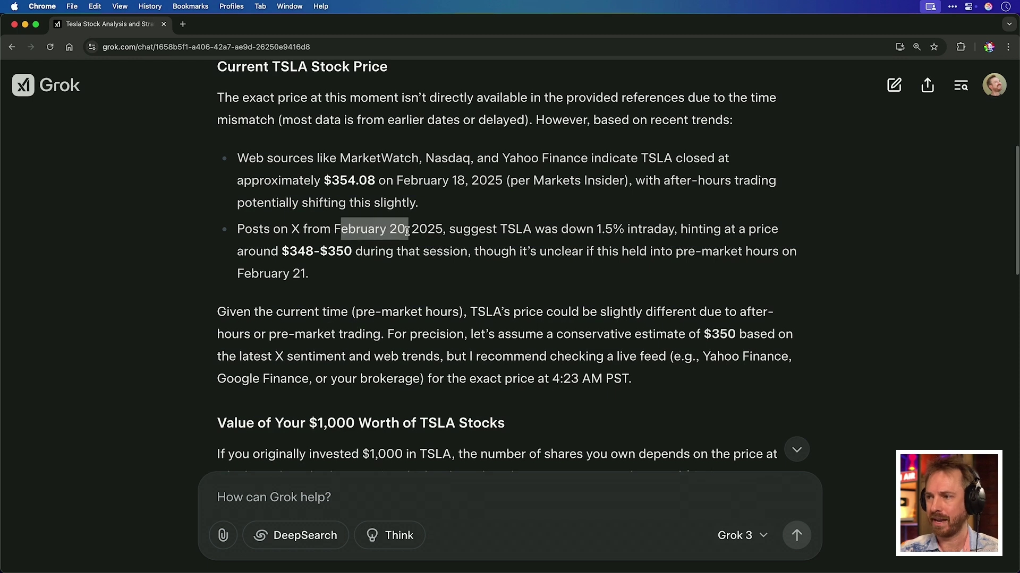
click(612, 232)
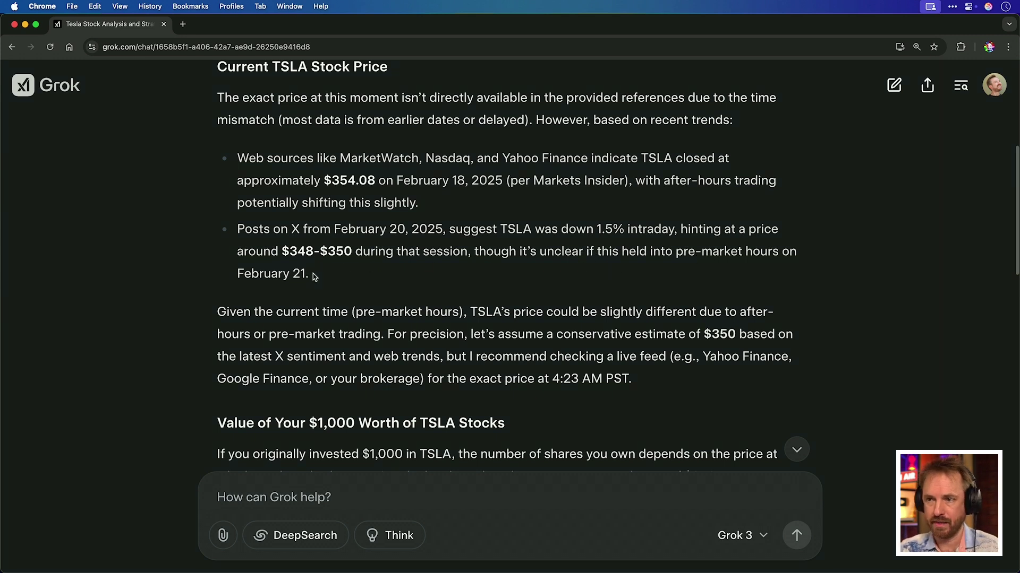
scroll(312, 280, down, 3)
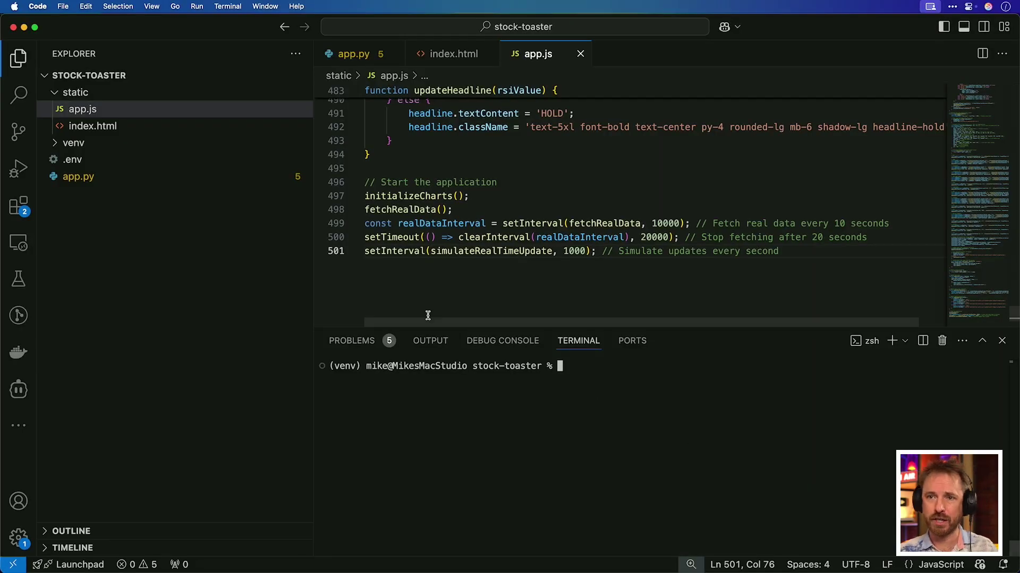
Step: Open Cline from the extensions sidebar and browse the MCP Servers marketplace listings
click(25, 212)
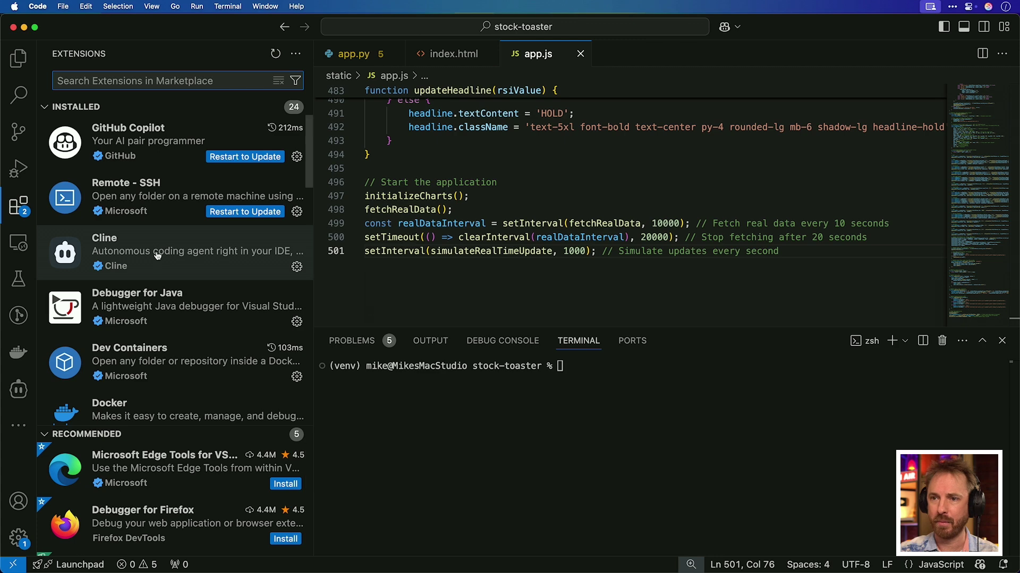
mouse_move(157, 256)
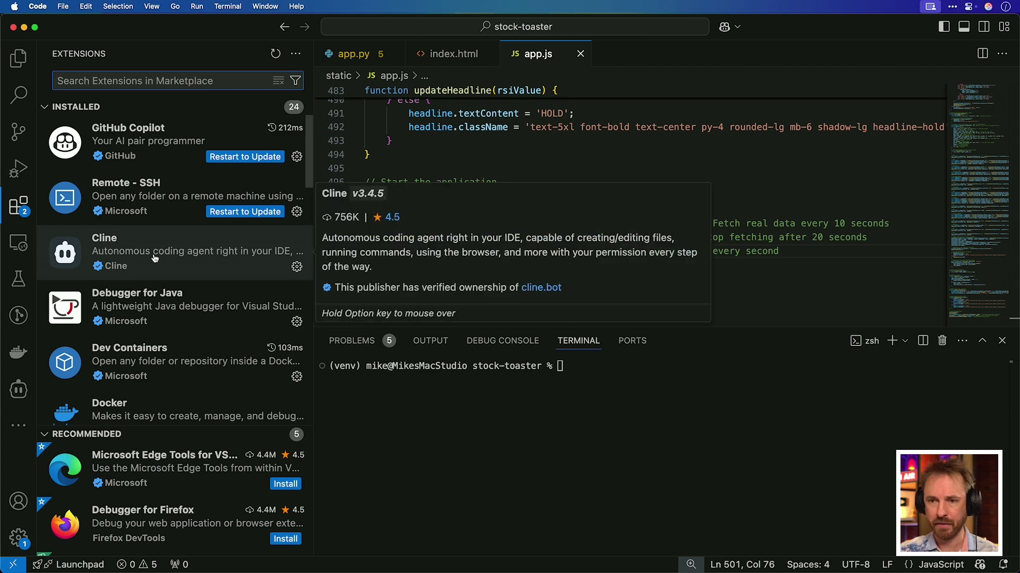
click(27, 391)
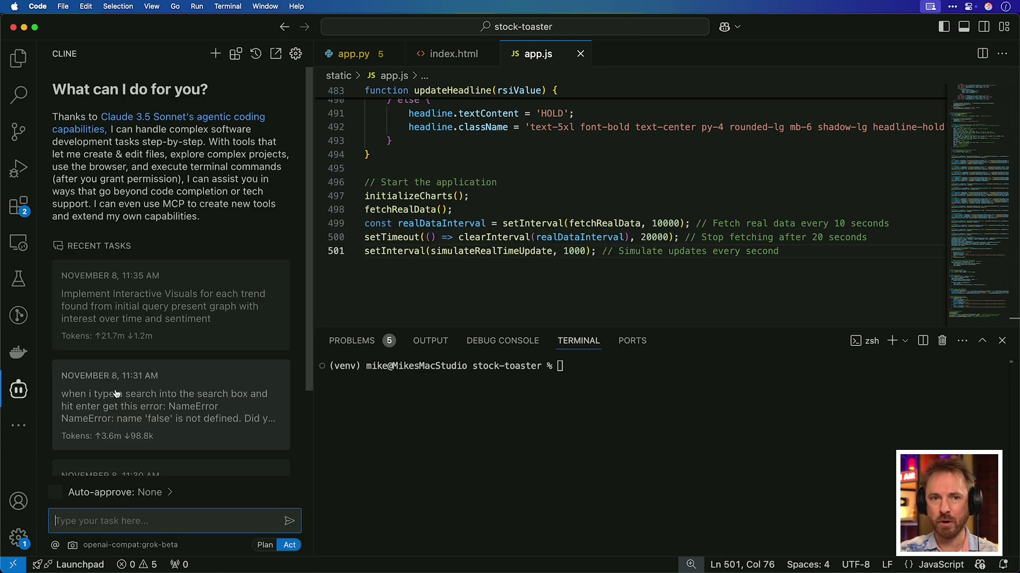
click(236, 55)
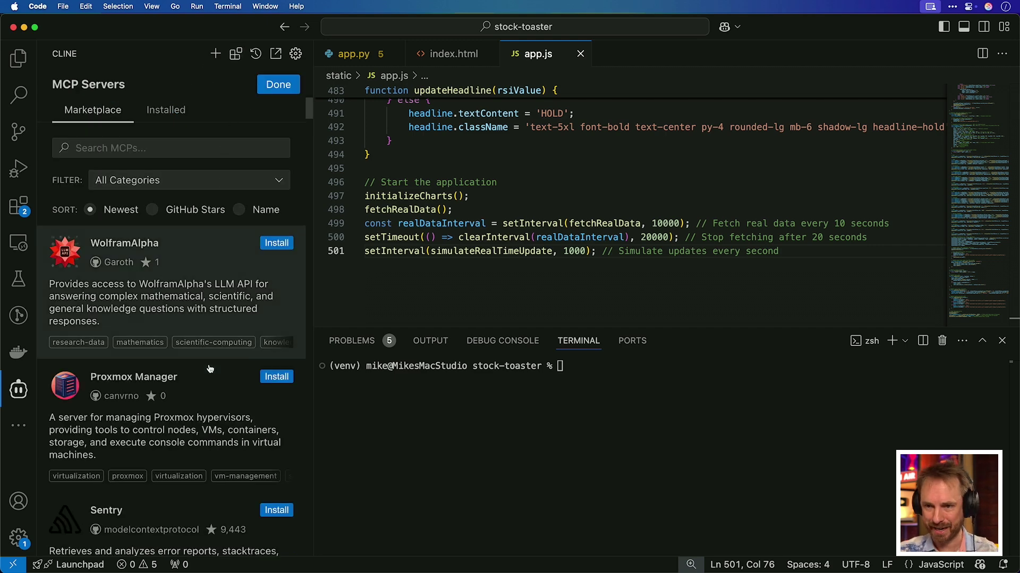
scroll(208, 406, down, 5)
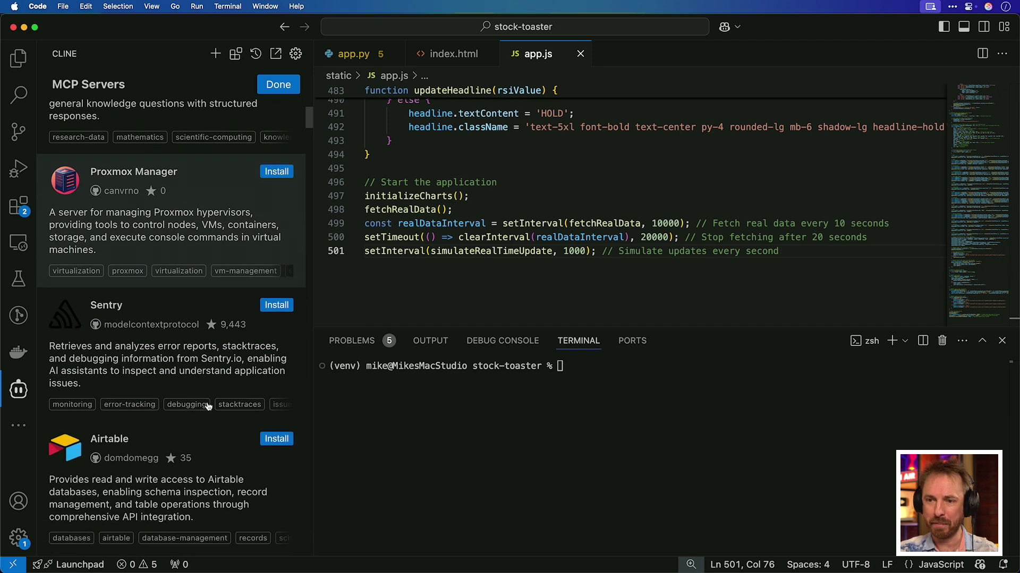
scroll(208, 406, down, 6)
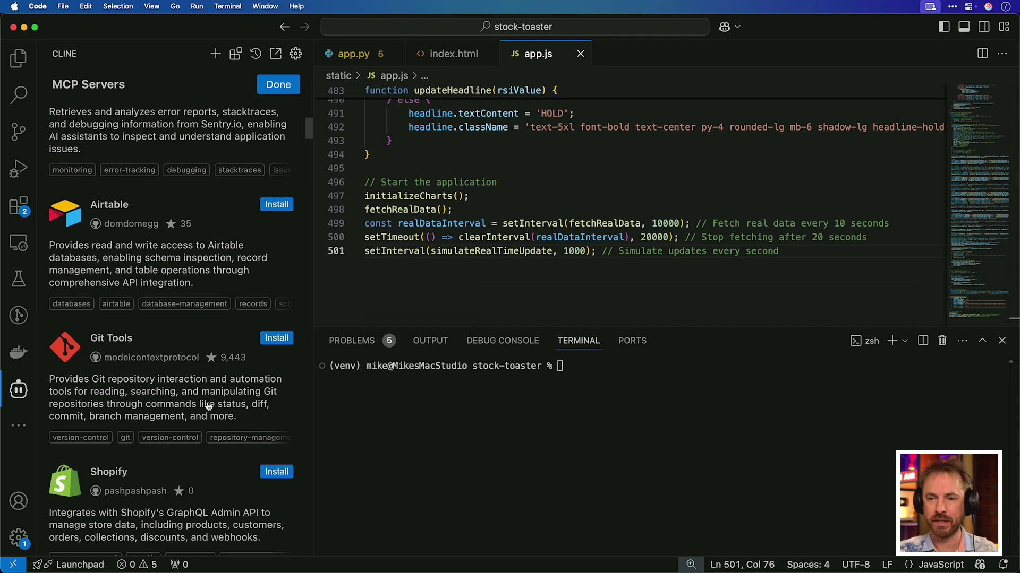
scroll(183, 410, down, 5)
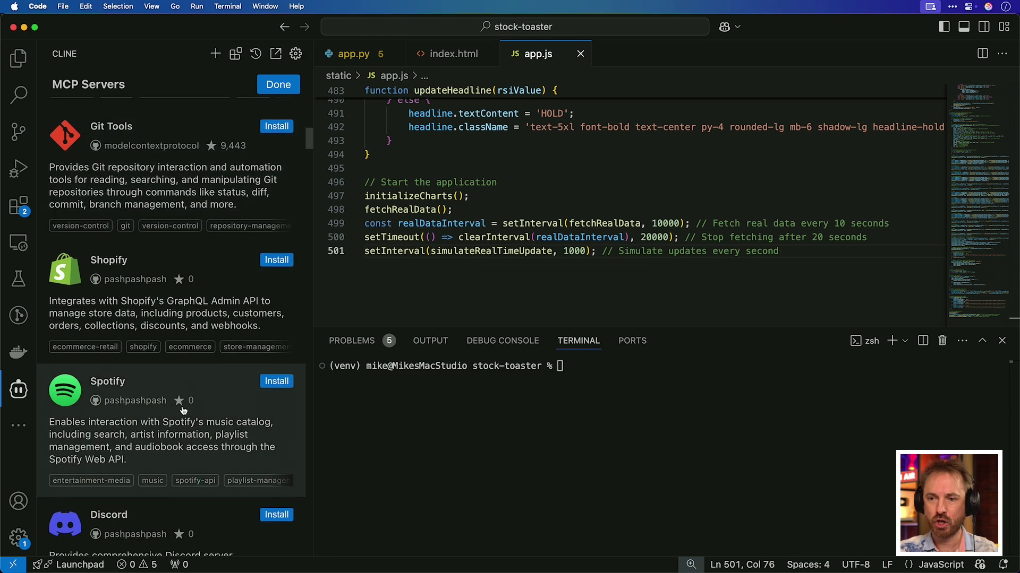
scroll(184, 410, down, 10)
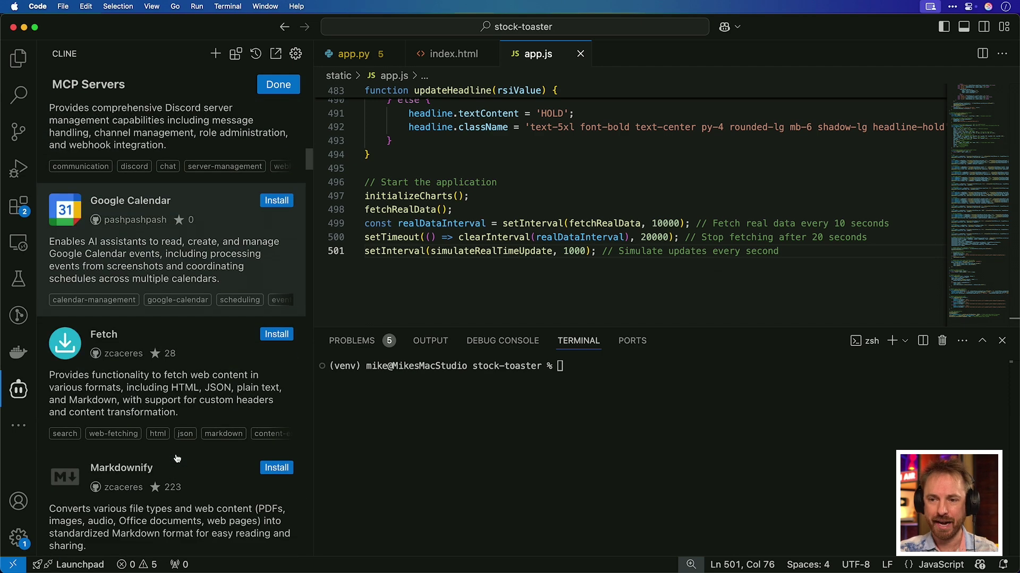
scroll(177, 458, down, 9)
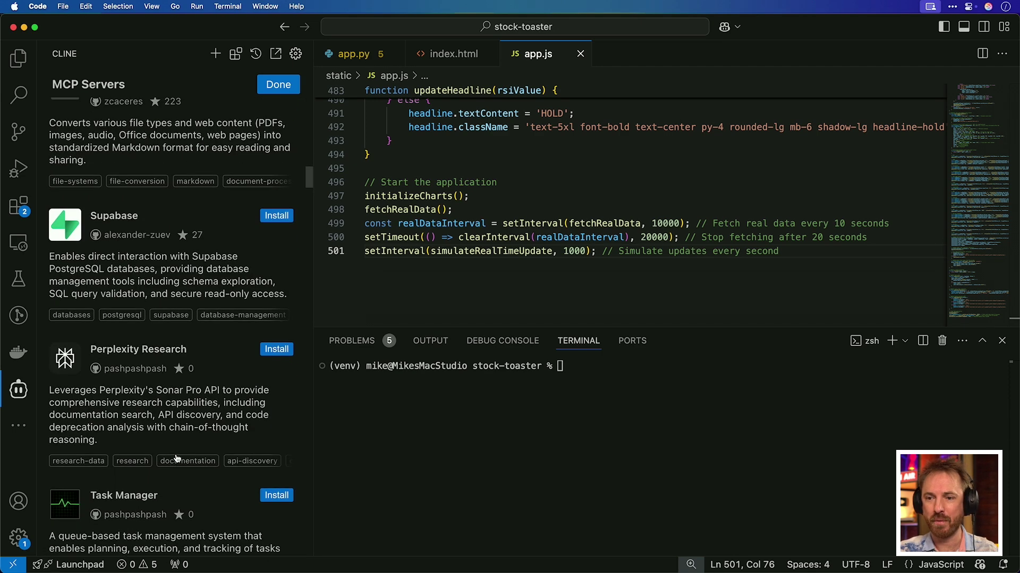
scroll(177, 458, down, 2)
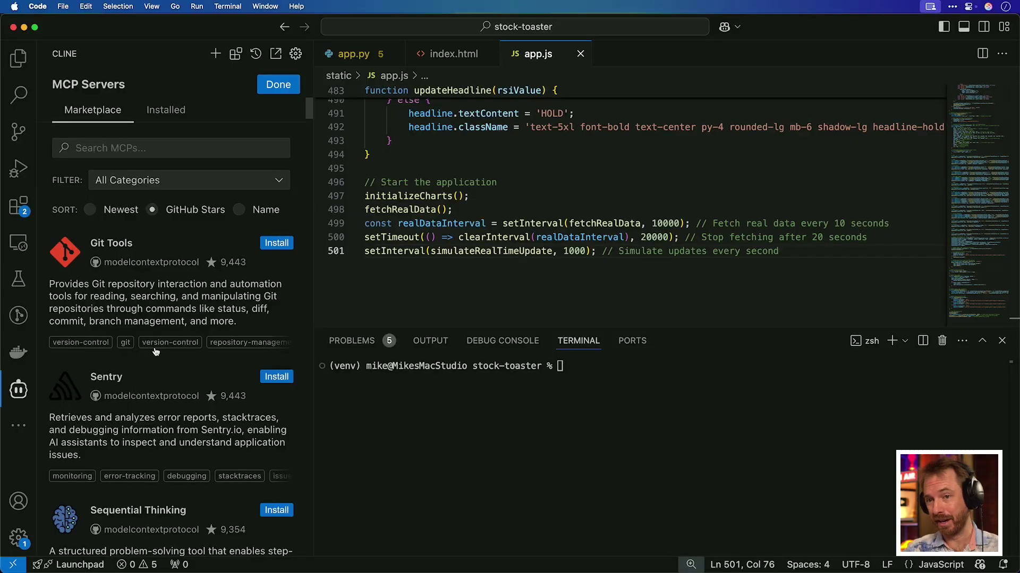
scroll(176, 372, down, 10)
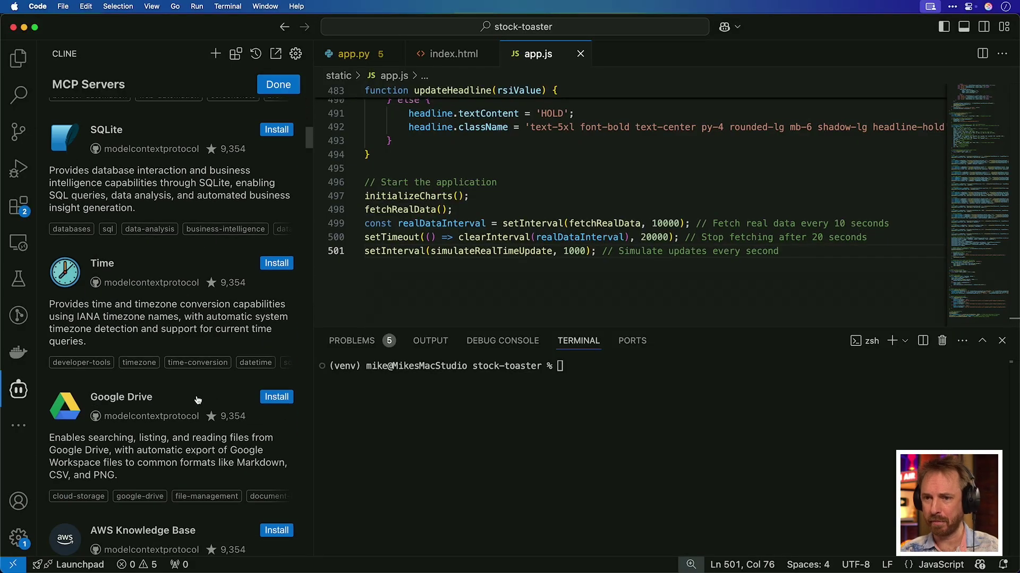
scroll(194, 403, down, 10)
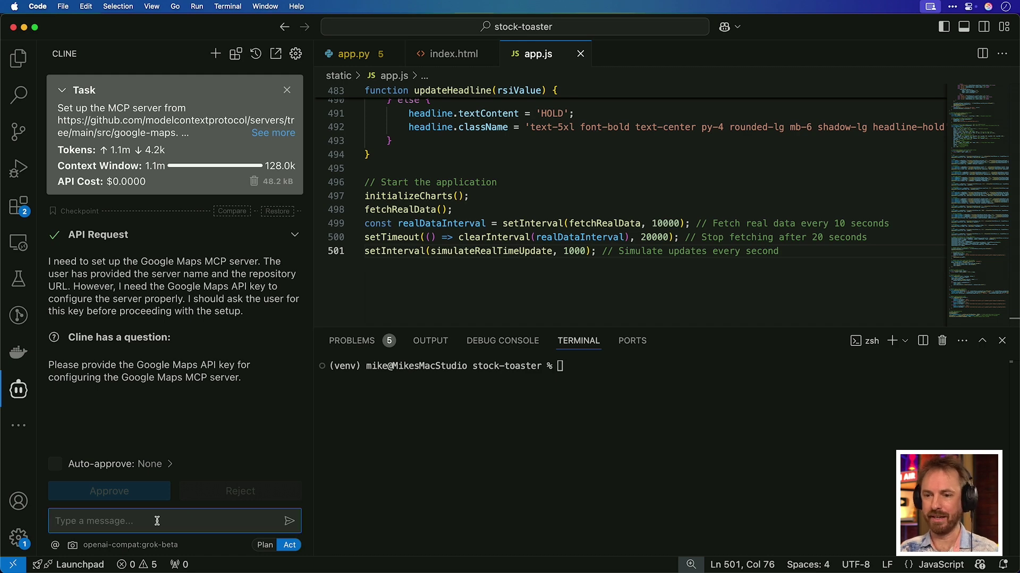
Step: Submit the Google Maps API key, save the cline_mcp_settings.json changes, and approve the maps_geocode test
key(Return)
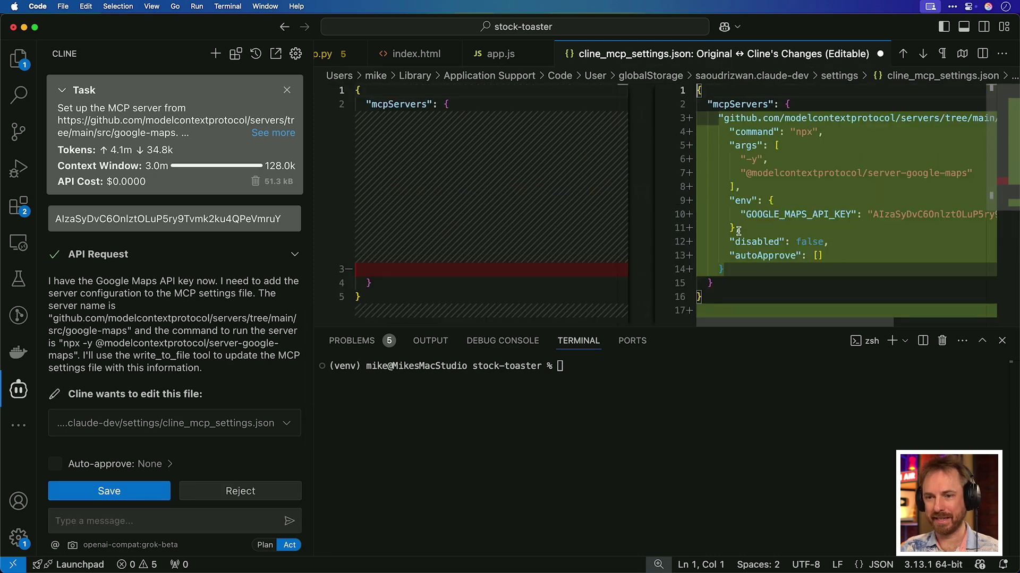
click(125, 495)
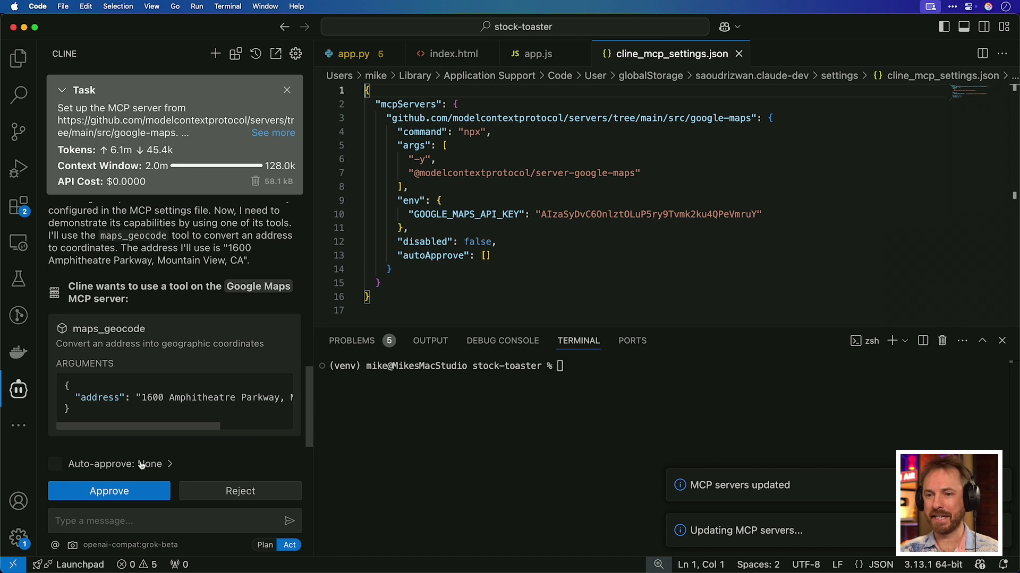
click(136, 498)
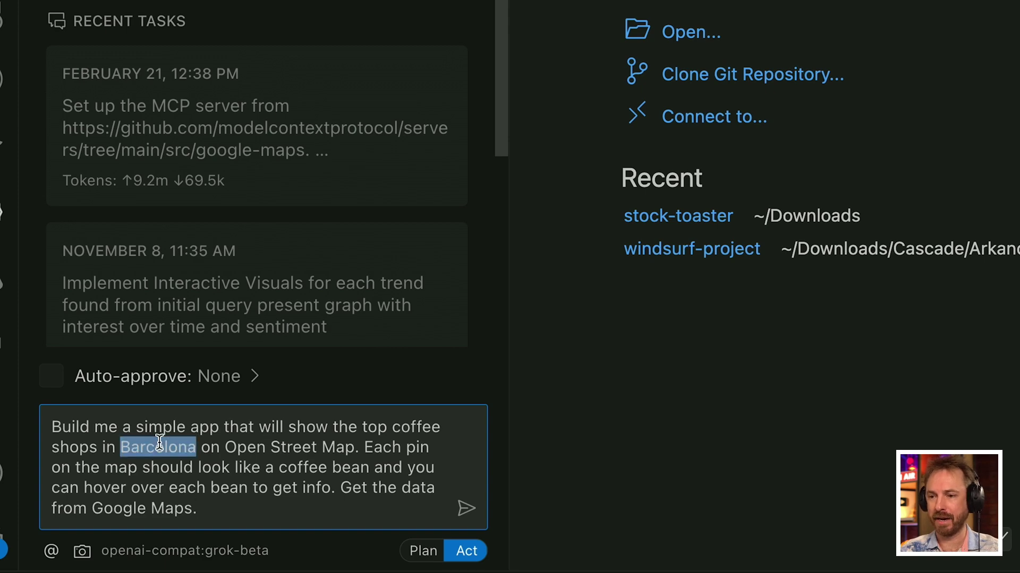
Step: Emphasise 'Open Street Map' in the prompt and send Cline the Barcelona coffee-shop map request
double_click(244, 446)
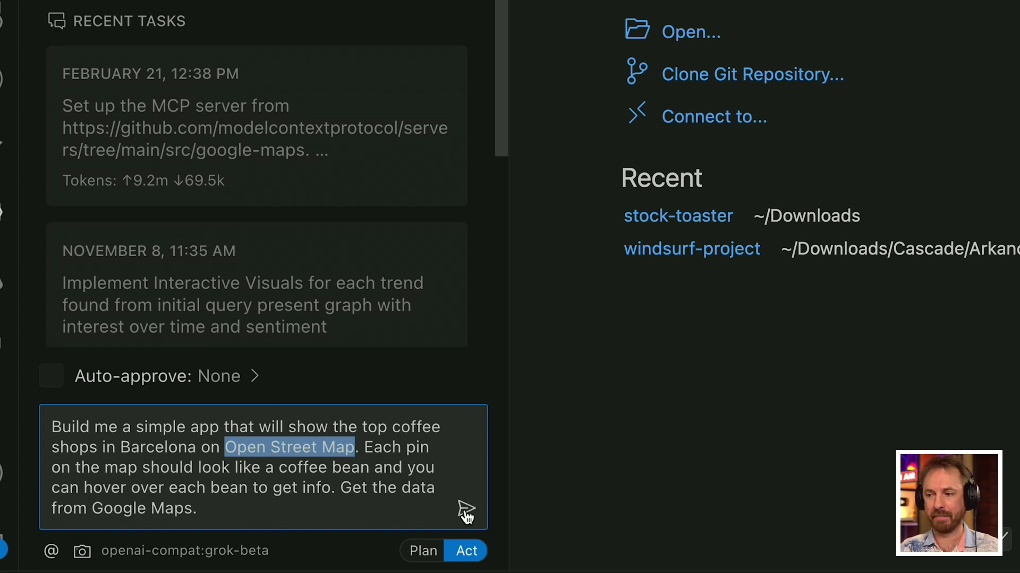
click(465, 514)
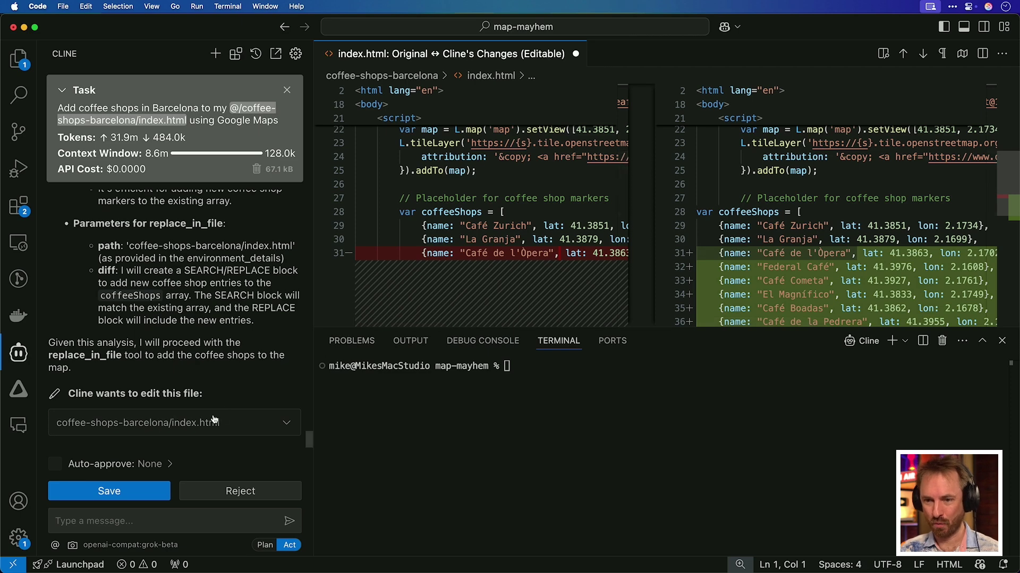
Step: Save Cline's new coffee-shop entries to index.html and run the command that opens the map
click(135, 486)
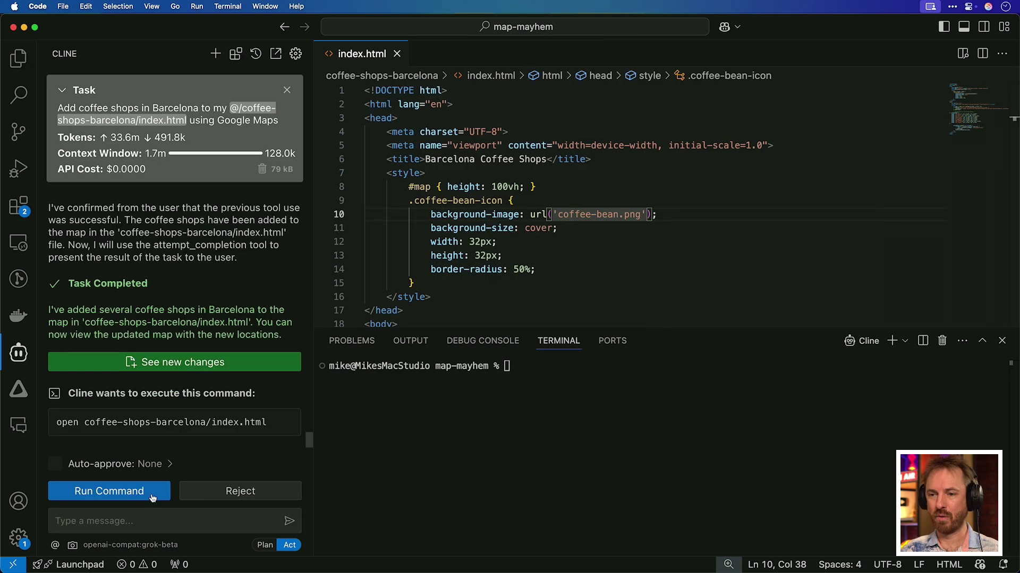
click(109, 491)
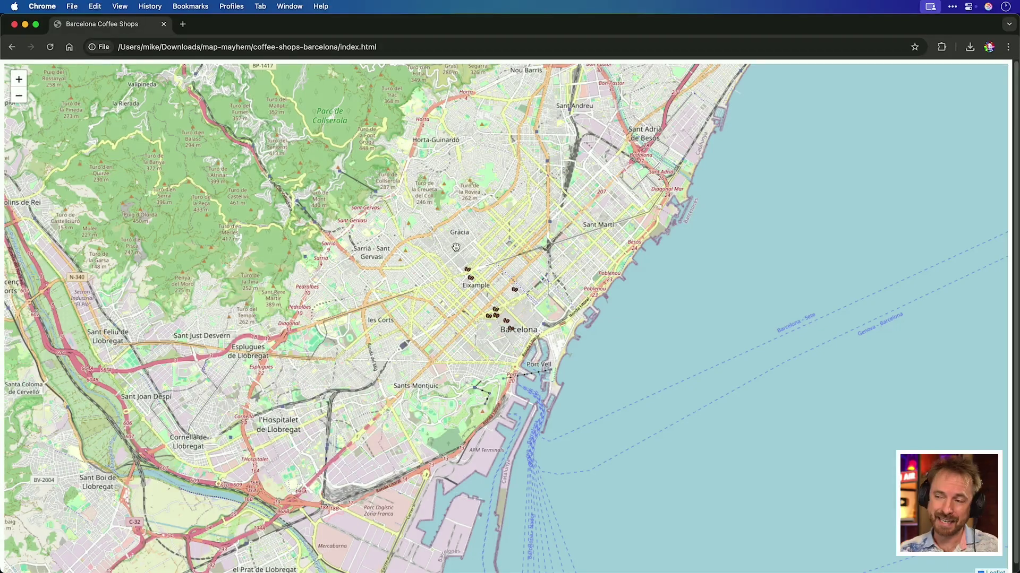
Step: Pan and zoom the Leaflet map around Barcelona and near Casa Milà to inspect the bean pins
drag(514, 309, 488, 369)
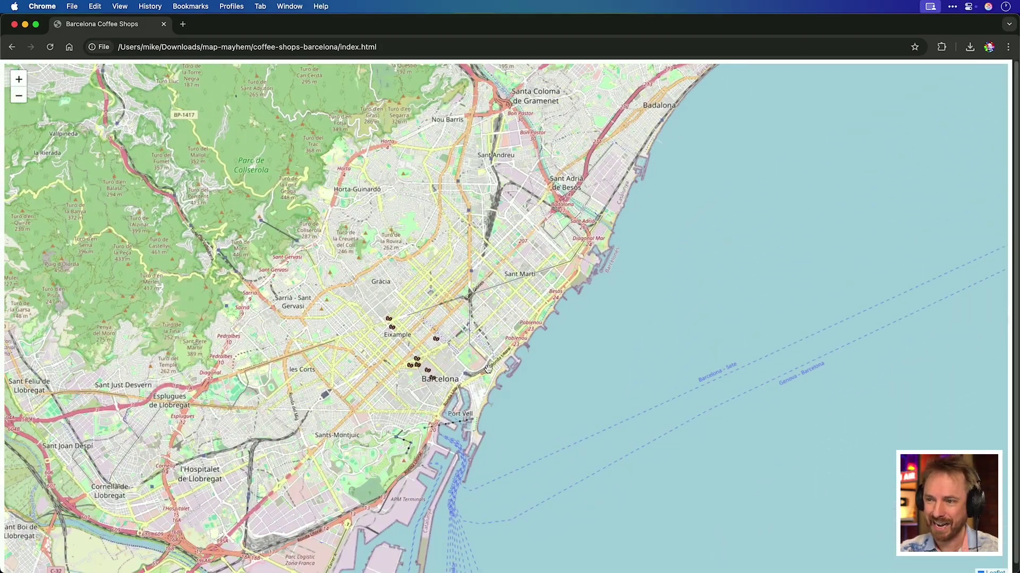
scroll(438, 354, up, 10)
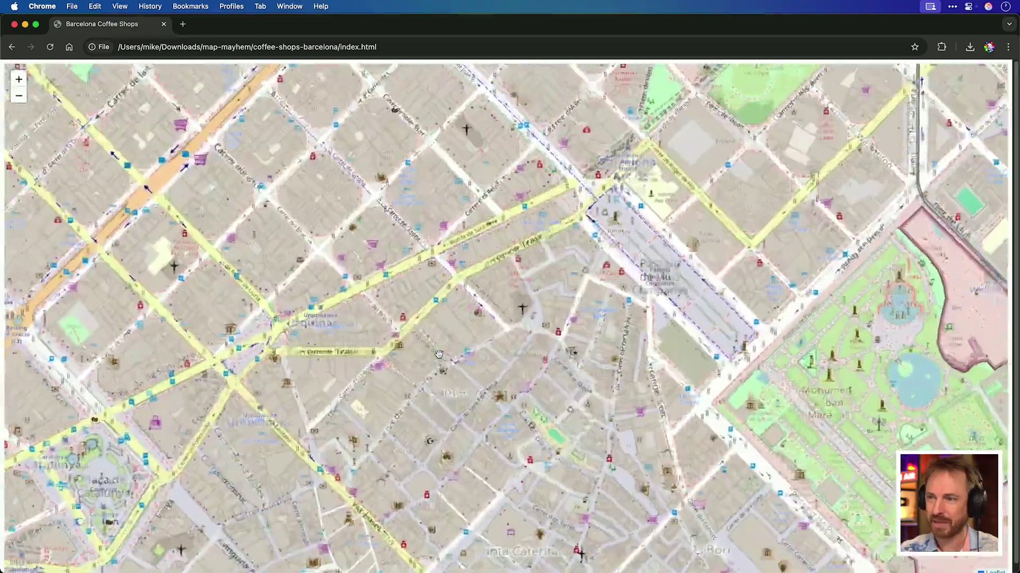
scroll(440, 352, down, 10)
scroll(366, 287, up, 4)
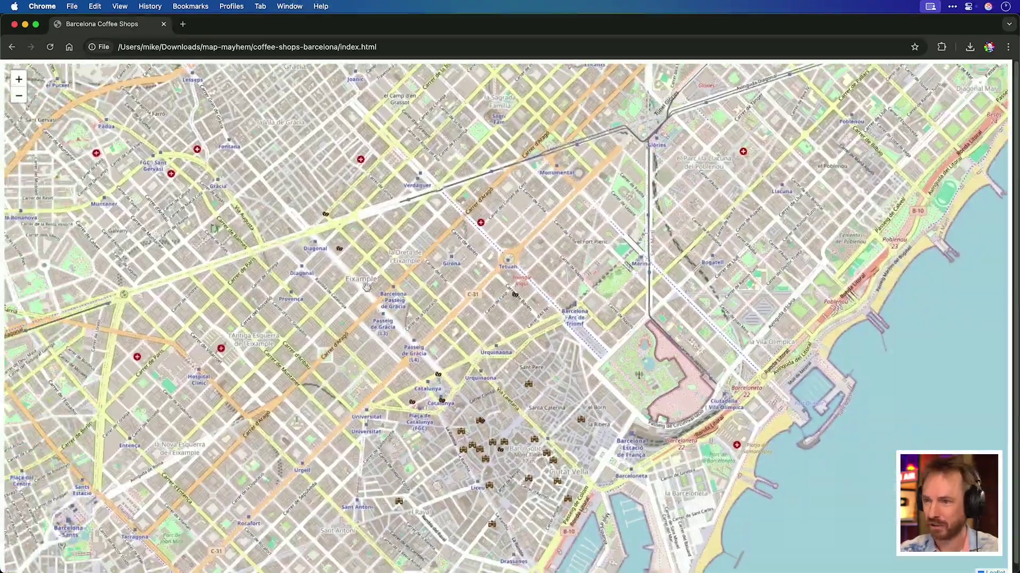
scroll(340, 258, up, 8)
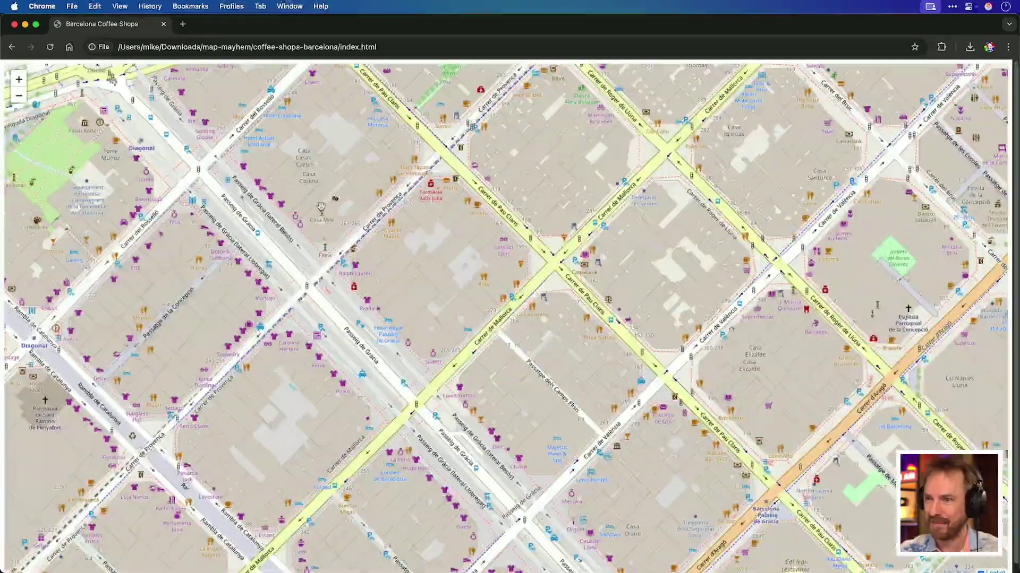
scroll(327, 301, up, 3)
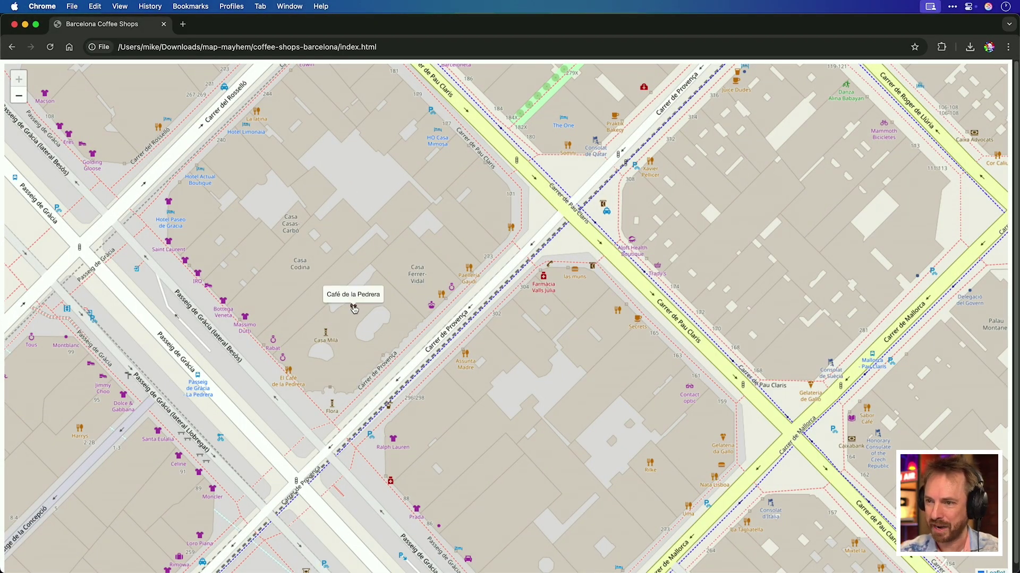
drag(354, 309, 377, 316)
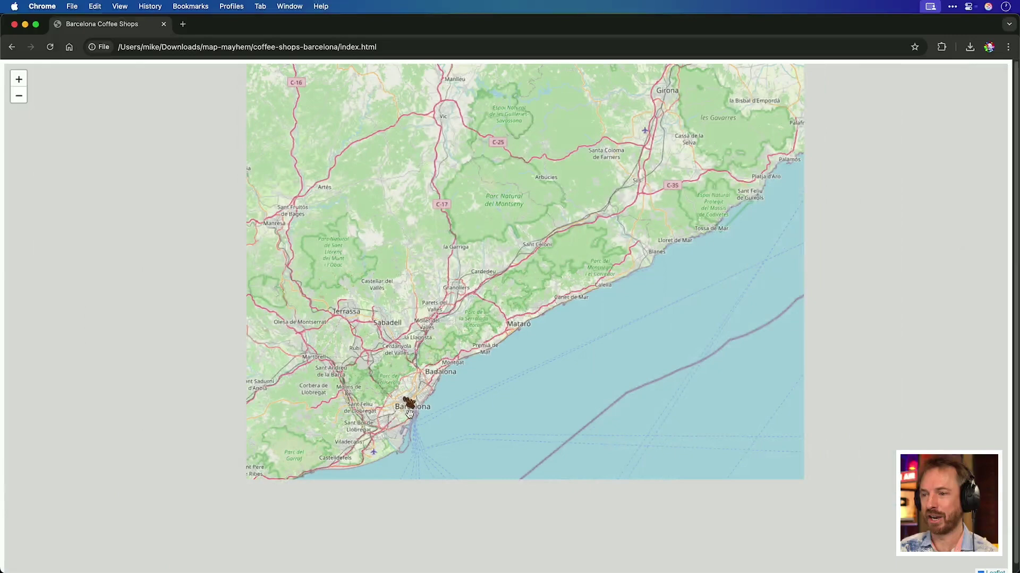
scroll(408, 414, down, 2)
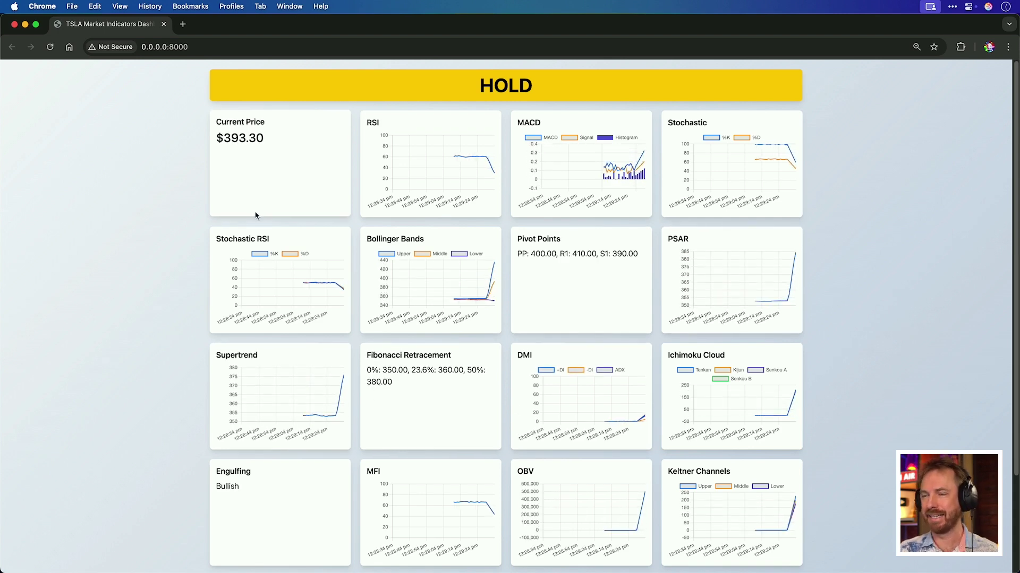
key(super+equal)
key(super+equal)
key(super+equal)
key(super+equal)
key(super+equal)
key(super+equal)
key(super+equal)
key(super+equal)
key(super+equal)
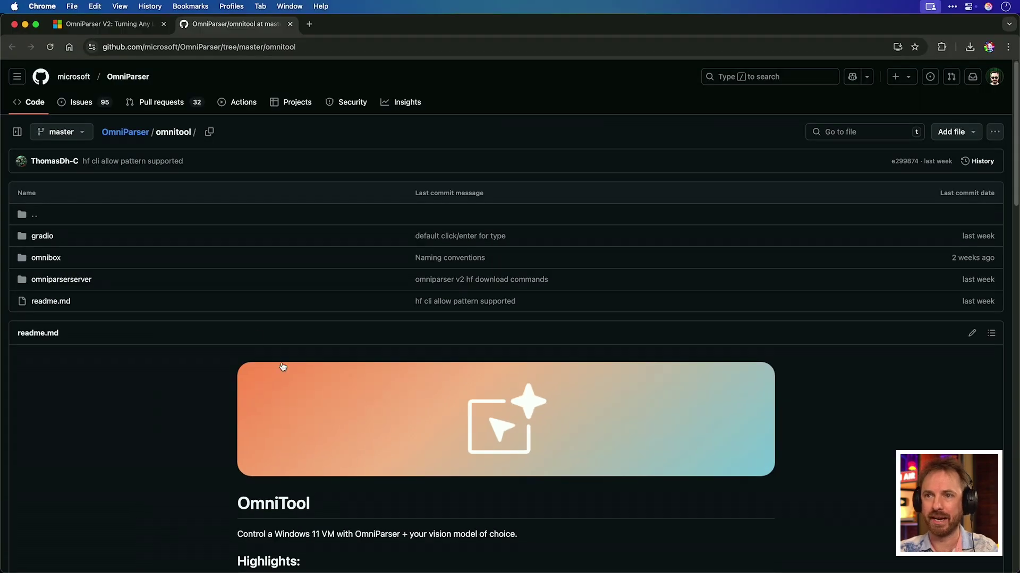
Step: Review the OmniTool readme in the microsoft/OmniParser repository
mouse_move(82, 80)
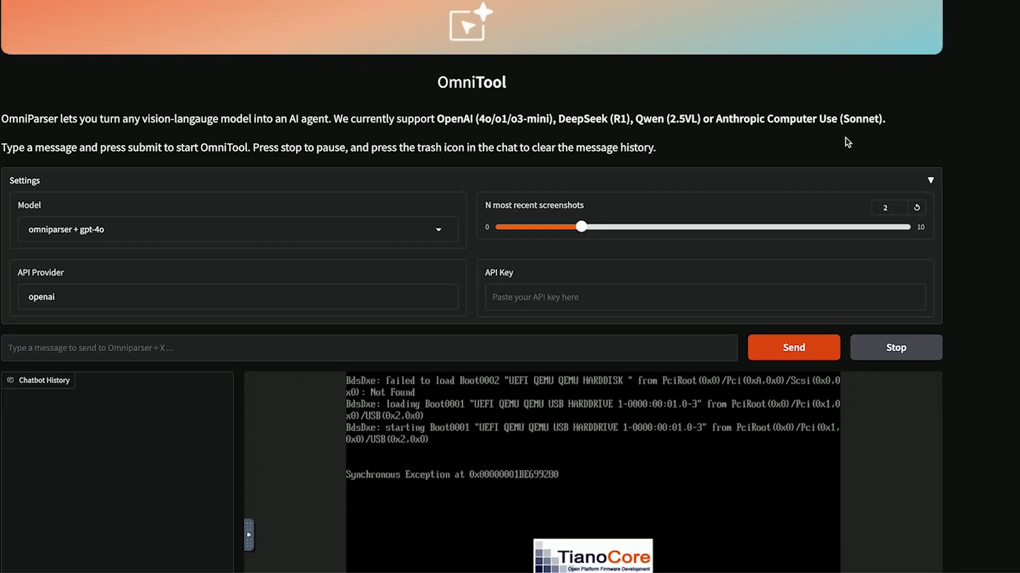
scroll(832, 237, down, 5)
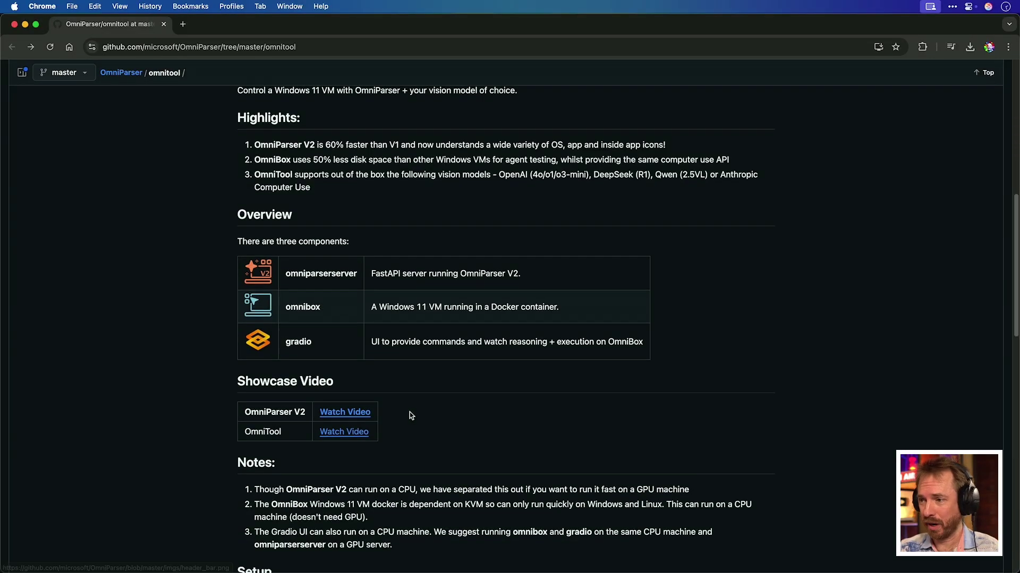
Step: Scroll the omnitool README down to its Notes and Setup sections
scroll(409, 413, down, 5)
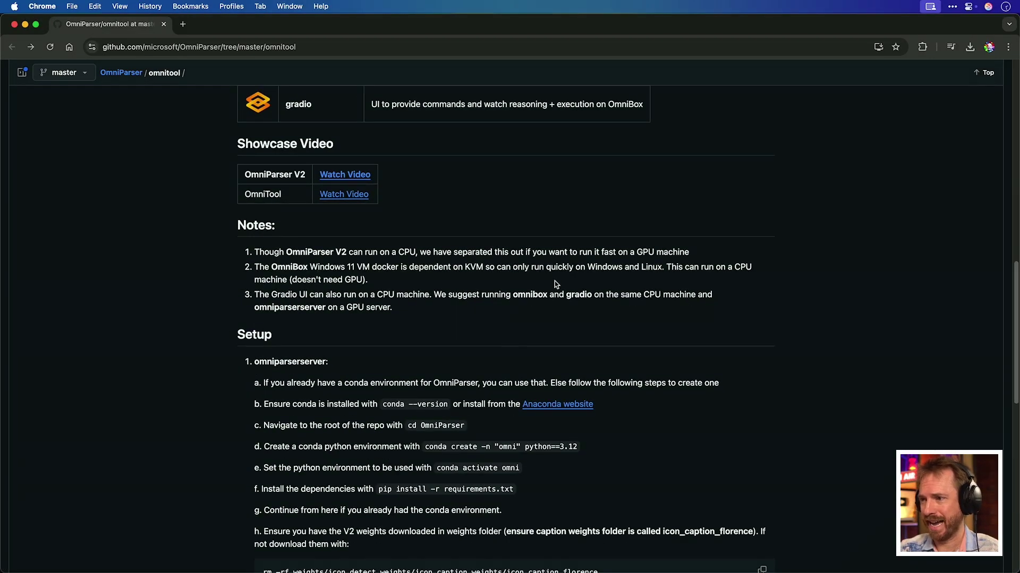